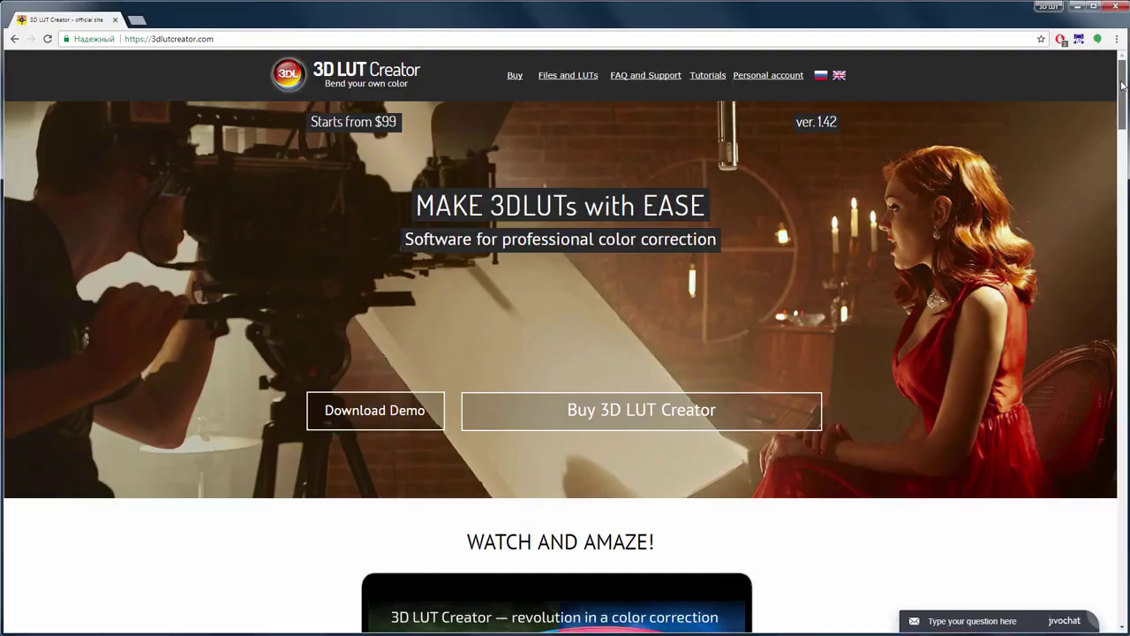
- Scroll the 3dlutcreator.com page down to the edition pricing table
{"action": "scroll", "coordinate": [1124, 84], "scroll_direction": "down", "scroll_amount": 1}
{"action": "scroll", "coordinate": [1123, 83], "scroll_direction": "down", "scroll_amount": 2}
{"action": "scroll", "coordinate": [1124, 84], "scroll_direction": "down", "scroll_amount": 7}
{"action": "scroll", "coordinate": [565, 354], "scroll_direction": "down", "scroll_amount": 5}
{"action": "scroll", "coordinate": [565, 353], "scroll_direction": "down", "scroll_amount": 5}
{"action": "scroll", "coordinate": [565, 353], "scroll_direction": "down", "scroll_amount": 5}
{"action": "scroll", "coordinate": [566, 353], "scroll_direction": "down", "scroll_amount": 5}
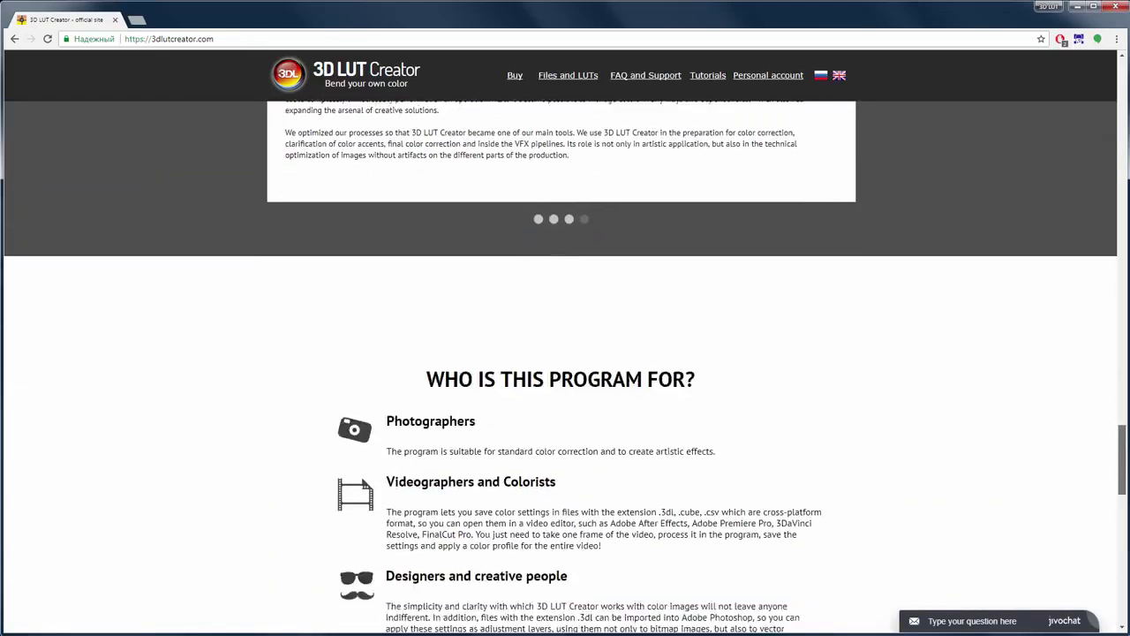
{"action": "scroll", "coordinate": [565, 353], "scroll_direction": "down", "scroll_amount": 3}
{"action": "scroll", "coordinate": [565, 353], "scroll_direction": "down", "scroll_amount": 3}
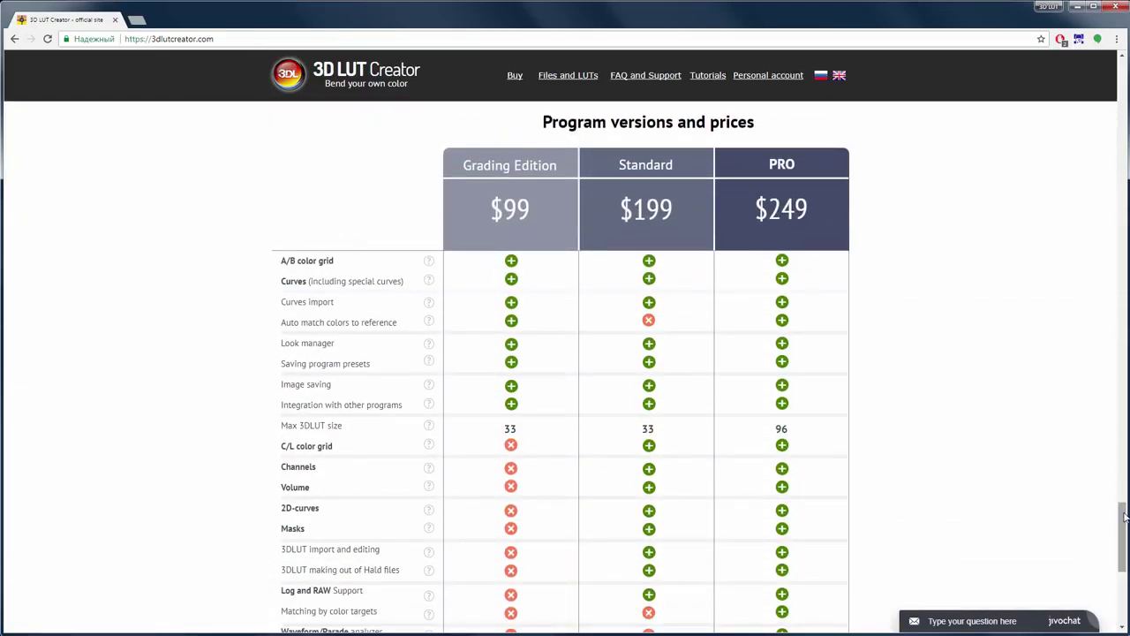
- Apply the Car 3D LUT to the Resolve node and play the graded car footage
{"action": "left_click_drag", "start_coordinate": [1125, 519], "coordinate": [1126, 531]}
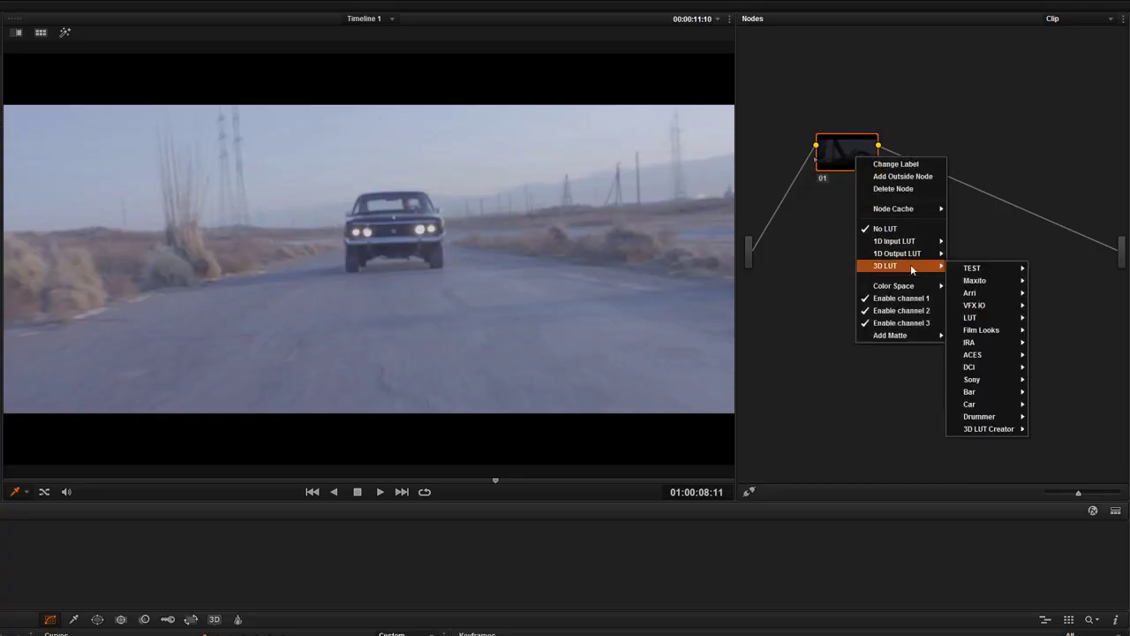
{"action": "left_click", "coordinate": [1054, 431]}
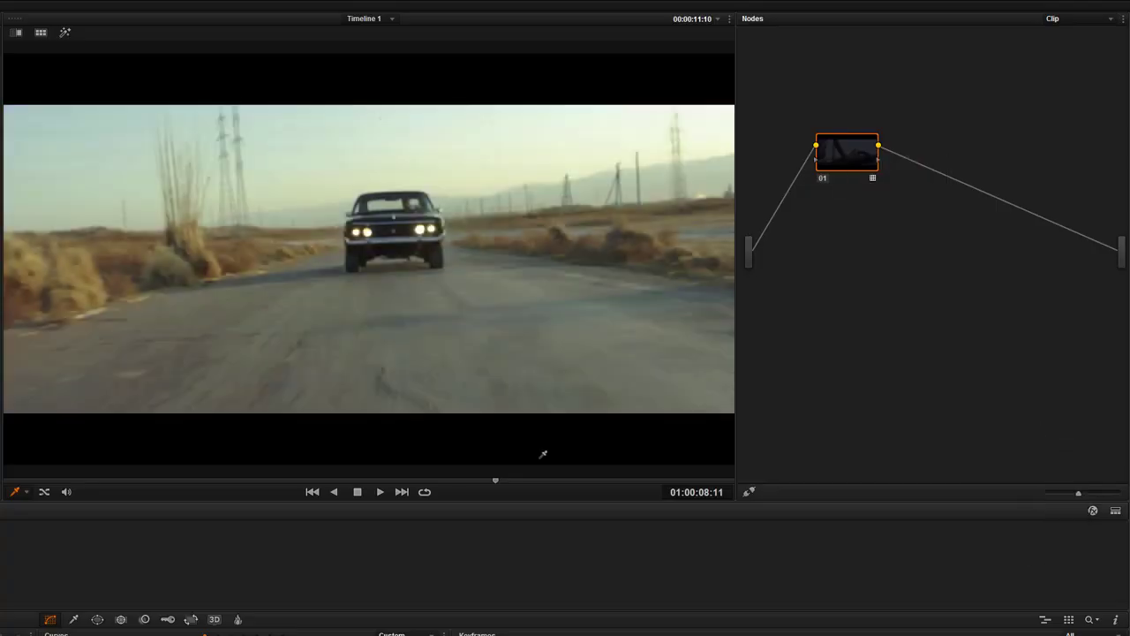
{"action": "left_click", "coordinate": [380, 493]}
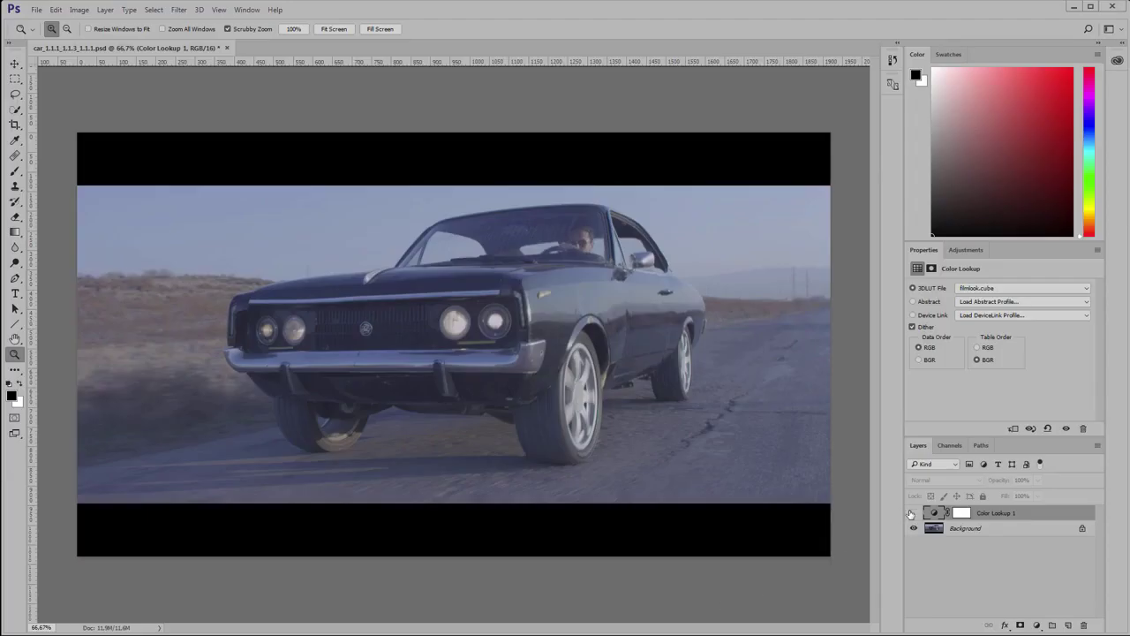
- Enable the Color Lookup layer and cycle from ColorShaping-Dark greens through Crisp_Warm to EdgyAmber.3DL
{"action": "left_click", "coordinate": [914, 512]}
{"action": "left_click", "coordinate": [967, 289]}
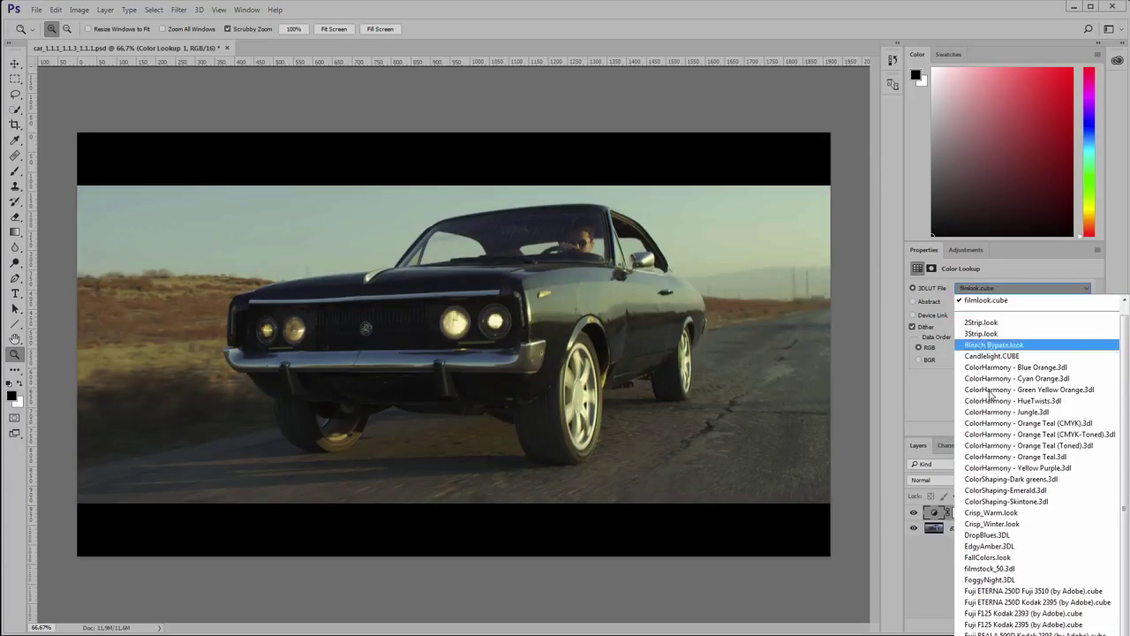
{"action": "left_click", "coordinate": [1005, 479]}
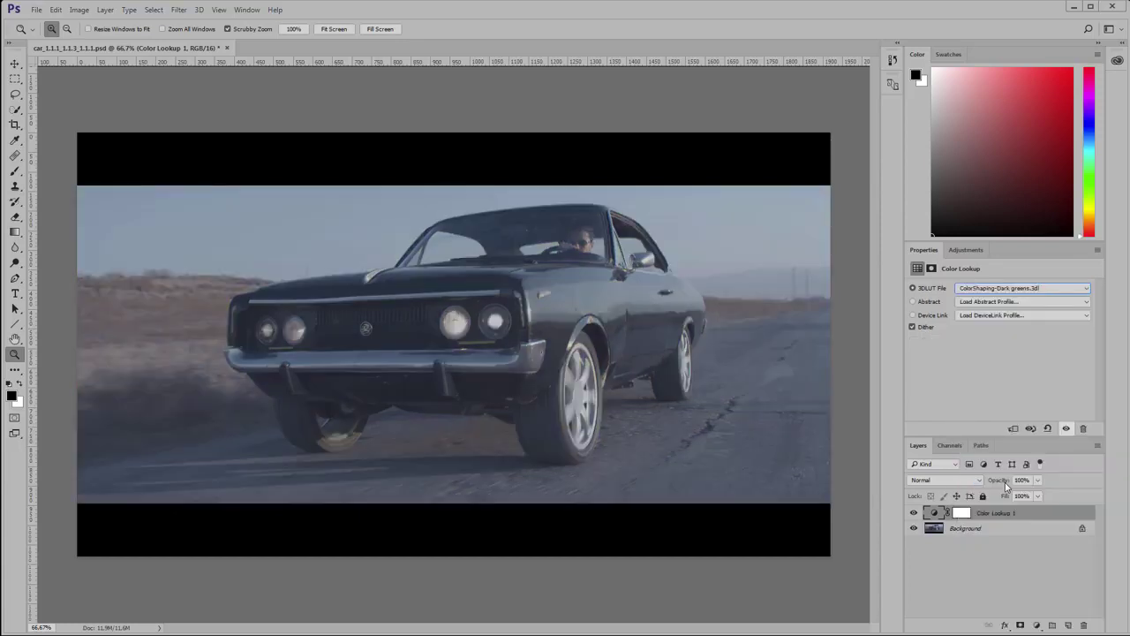
{"action": "key", "text": "Down"}
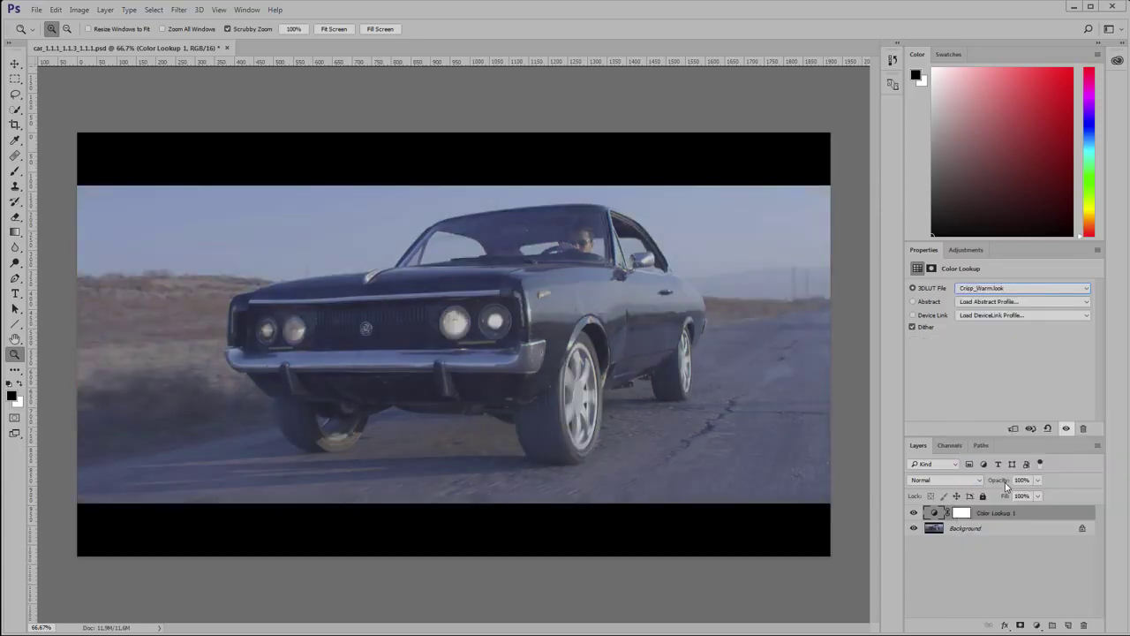
{"action": "key", "text": "Down"}
{"action": "key", "text": "Down"}
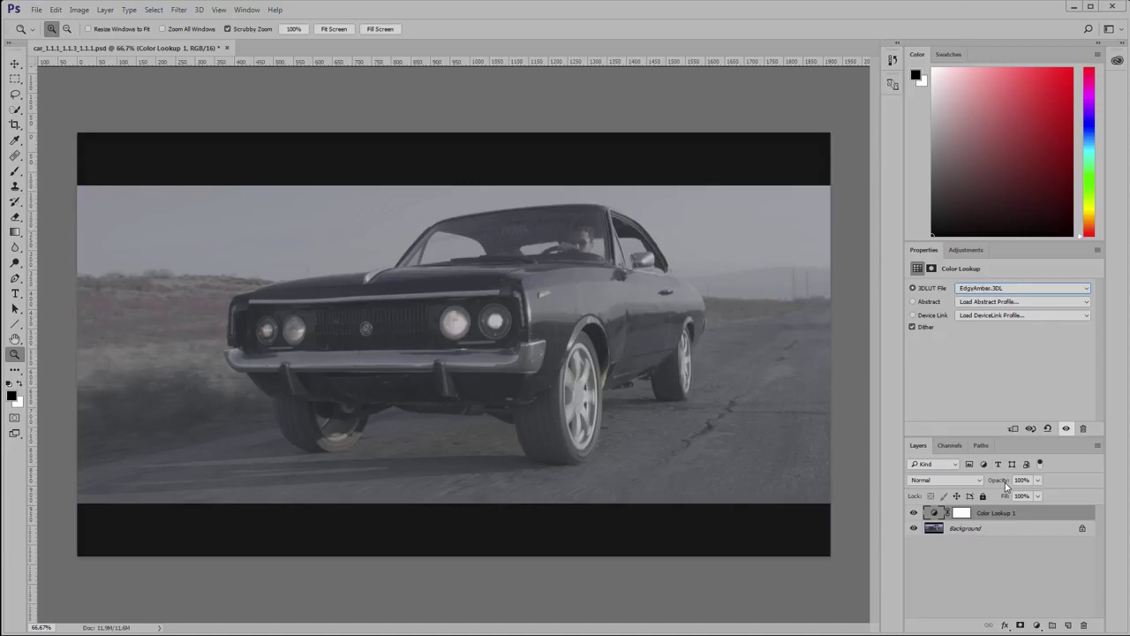
{"action": "key", "text": "Down"}
{"action": "key", "text": "Down"}
{"action": "key", "text": "Down"}
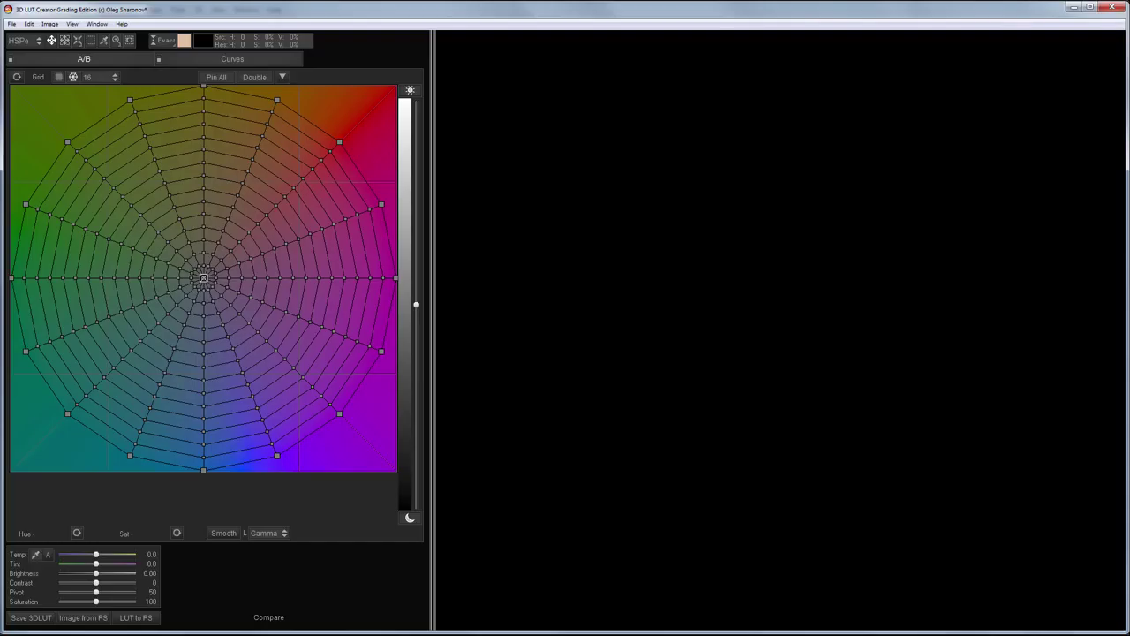
- Load the Photoshop lighthouse image and shift the red tower toward orange on the A/B grid
{"action": "left_click", "coordinate": [102, 624]}
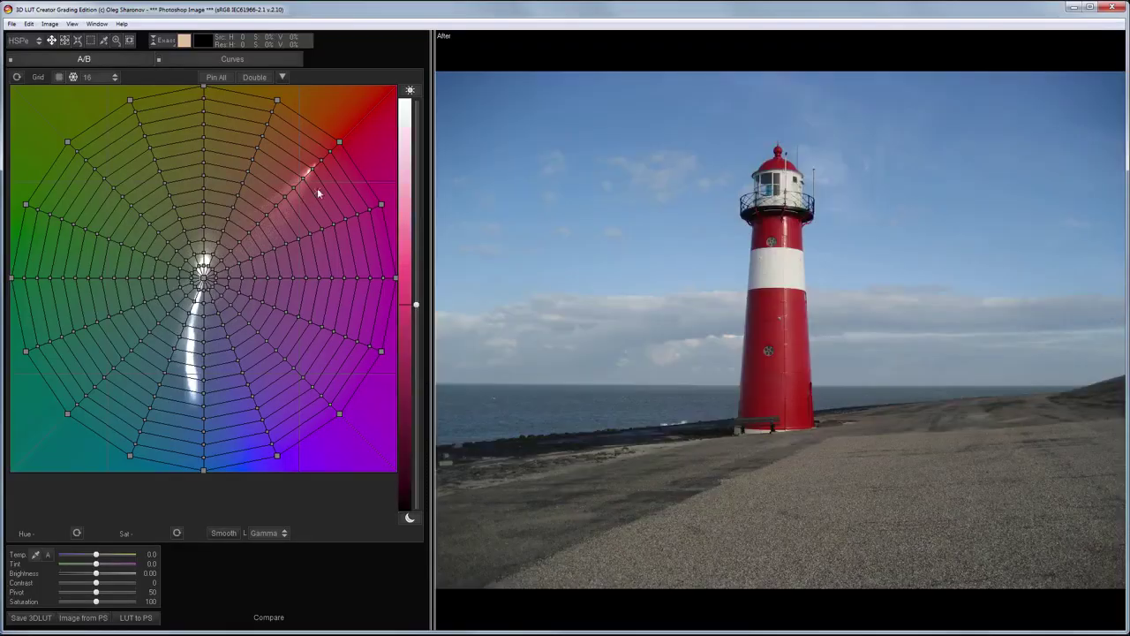
{"action": "mouse_move", "coordinate": [317, 187]}
{"action": "left_mouse_down"}
{"action": "mouse_move", "coordinate": [362, 195]}
{"action": "mouse_move", "coordinate": [355, 146]}
{"action": "left_mouse_up"}
{"action": "mouse_move", "coordinate": [171, 435]}
{"action": "left_mouse_down"}
{"action": "mouse_move", "coordinate": [162, 444]}
{"action": "mouse_move", "coordinate": [143, 380]}
{"action": "left_mouse_up"}
- On the Luma/Sat curve, desaturate the highlights and slightly boost shadow saturation
{"action": "left_click", "coordinate": [232, 60]}
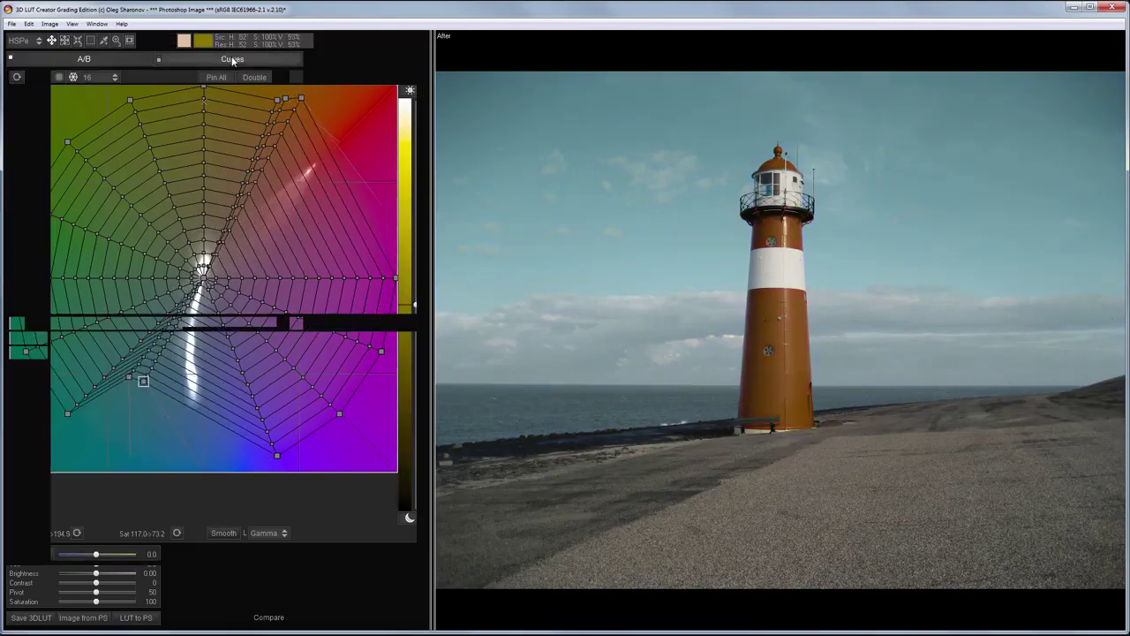
{"action": "left_click", "coordinate": [190, 77]}
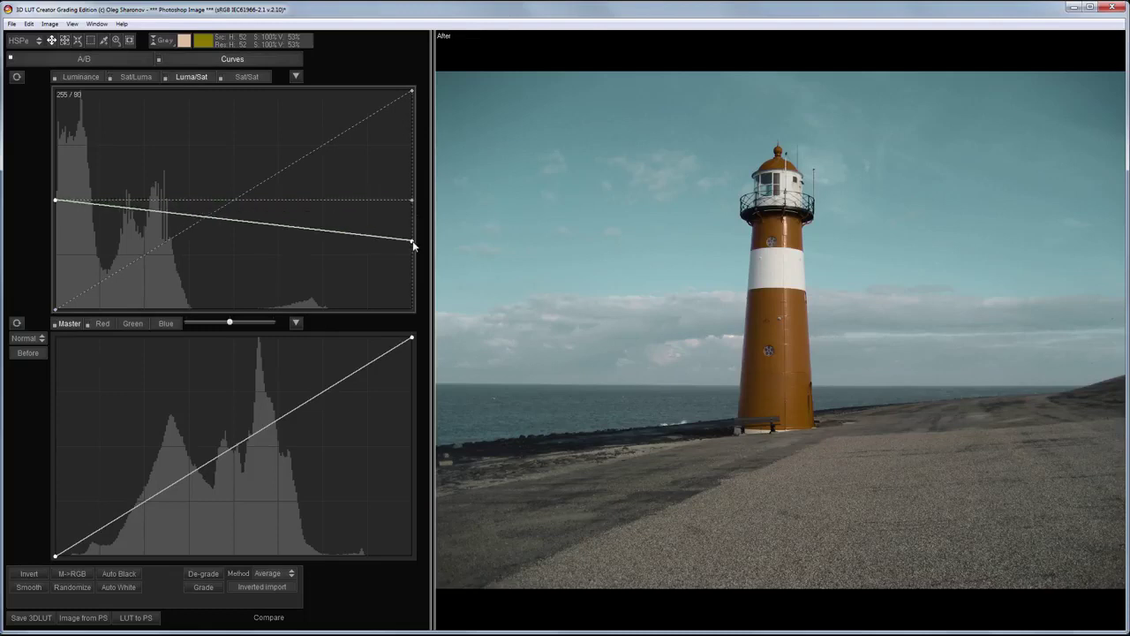
{"action": "left_click_drag", "start_coordinate": [412, 201], "coordinate": [413, 242]}
{"action": "left_click_drag", "start_coordinate": [57, 201], "coordinate": [55, 183]}
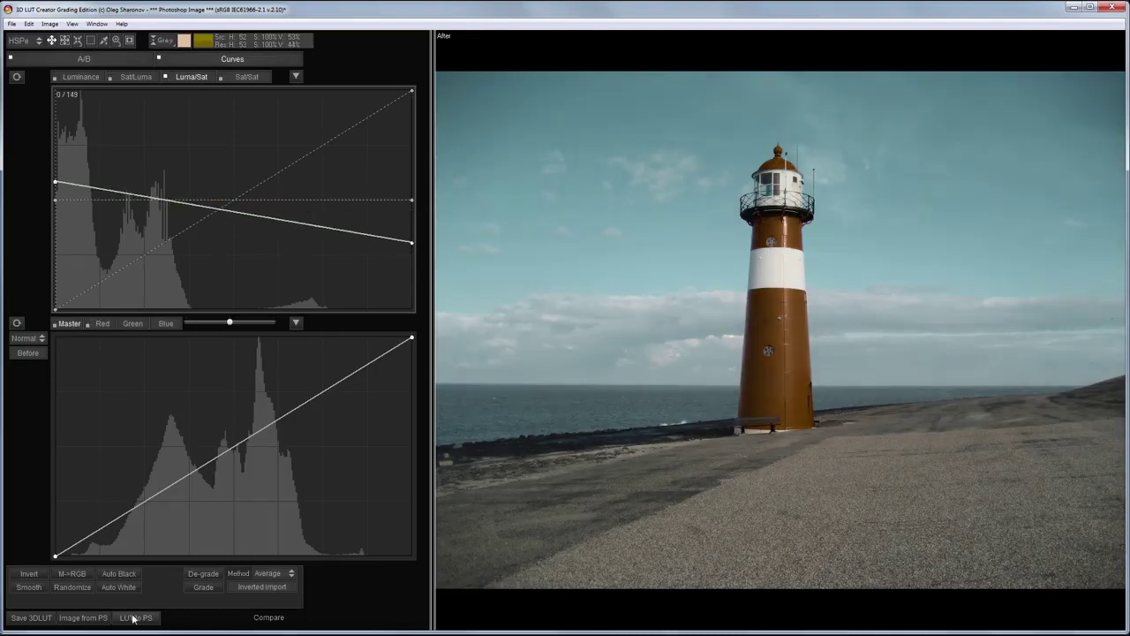
- Send the look to Photoshop and blend its layer in Color mode at 57% opacity
{"action": "left_click", "coordinate": [135, 617]}
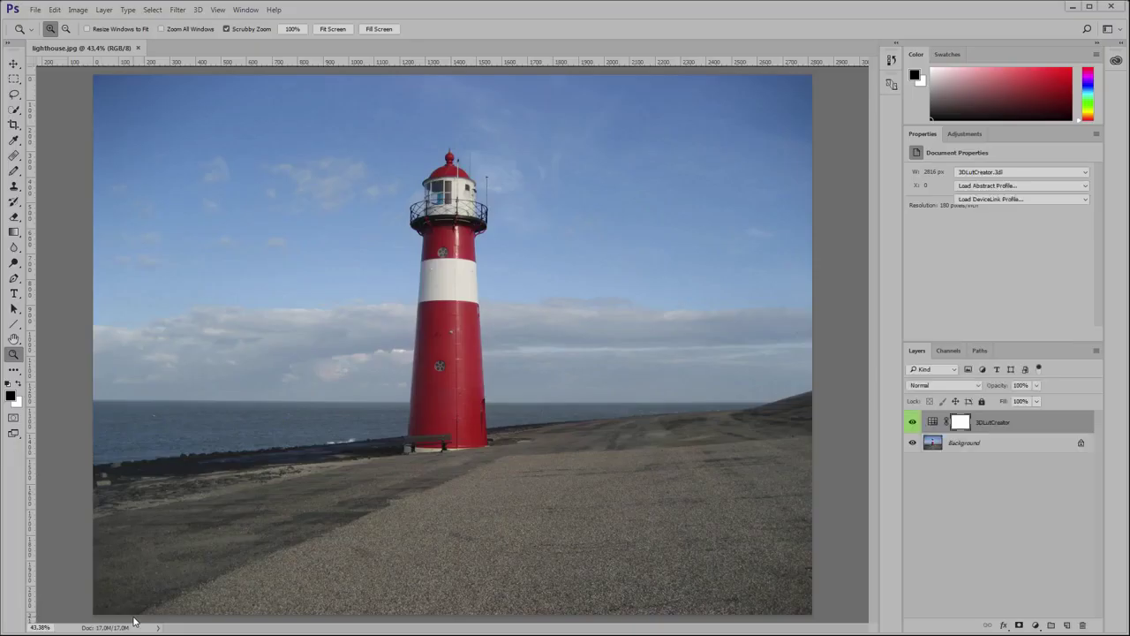
{"action": "left_click", "coordinate": [914, 421]}
{"action": "left_click", "coordinate": [941, 386]}
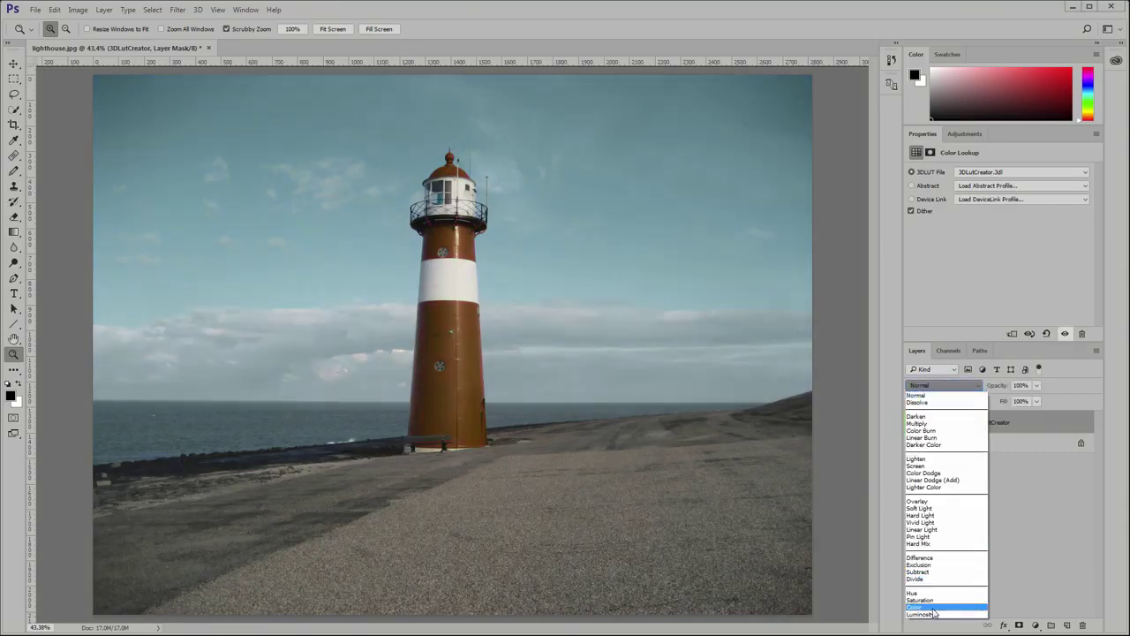
{"action": "left_click", "coordinate": [936, 595]}
{"action": "left_click", "coordinate": [1037, 385]}
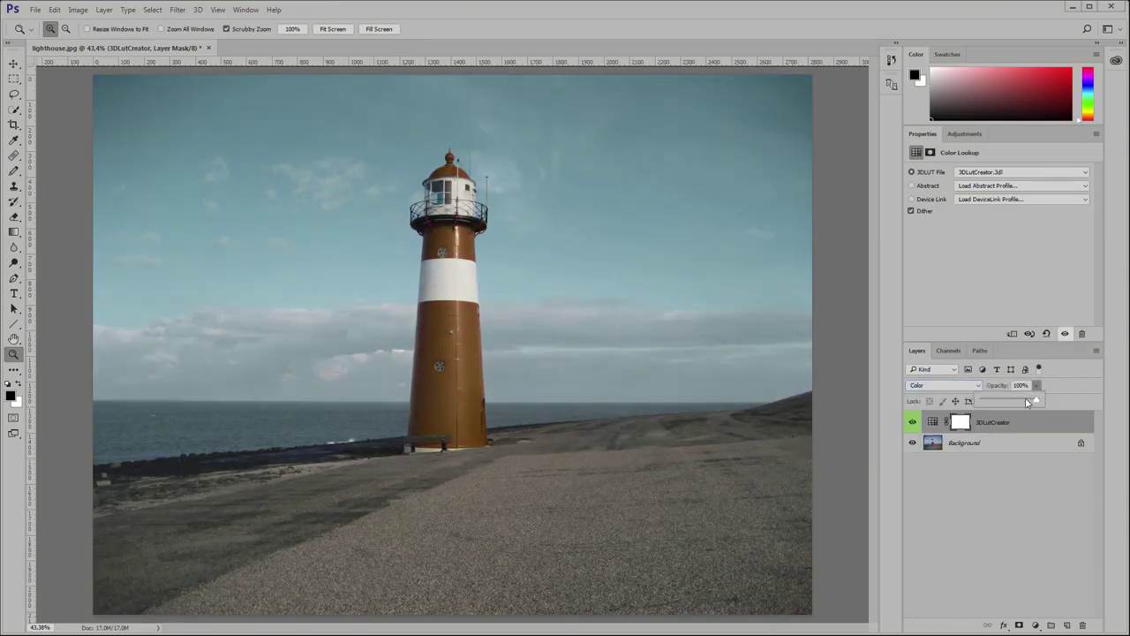
{"action": "left_click_drag", "start_coordinate": [1040, 402], "coordinate": [1012, 403]}
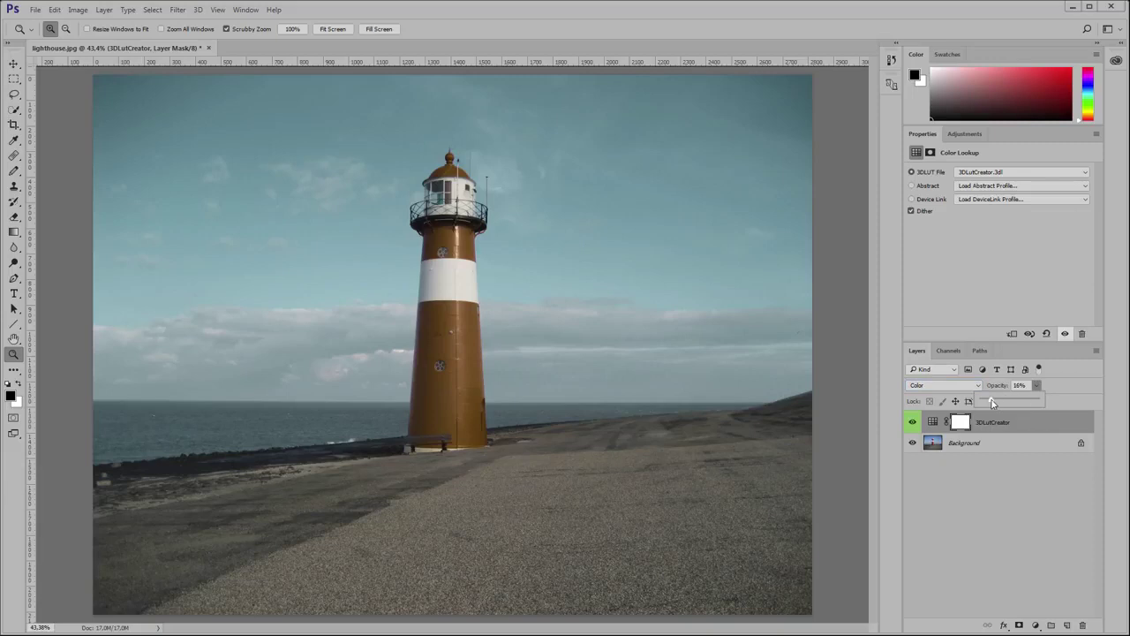
- Lasso the tower's small porthole on the Background layer and remove it with Content-Aware fill
{"action": "left_click", "coordinate": [1003, 446]}
{"action": "left_click", "coordinate": [13, 93]}
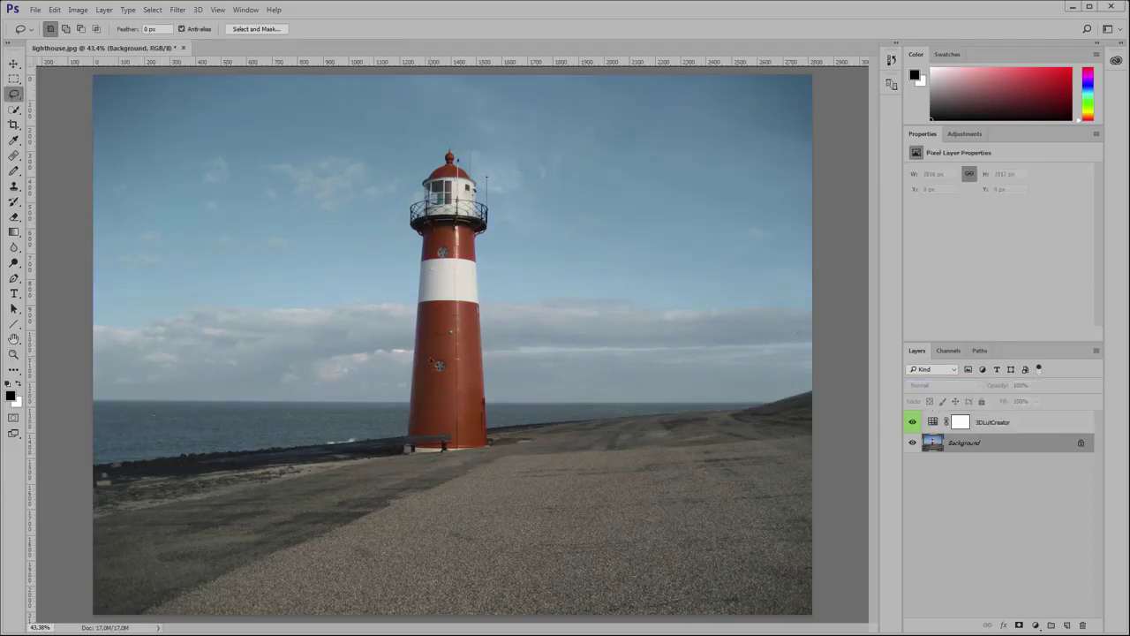
{"action": "left_click_drag", "start_coordinate": [446, 356], "coordinate": [442, 358]}
{"action": "right_click", "coordinate": [439, 360]}
{"action": "left_click", "coordinate": [494, 528]}
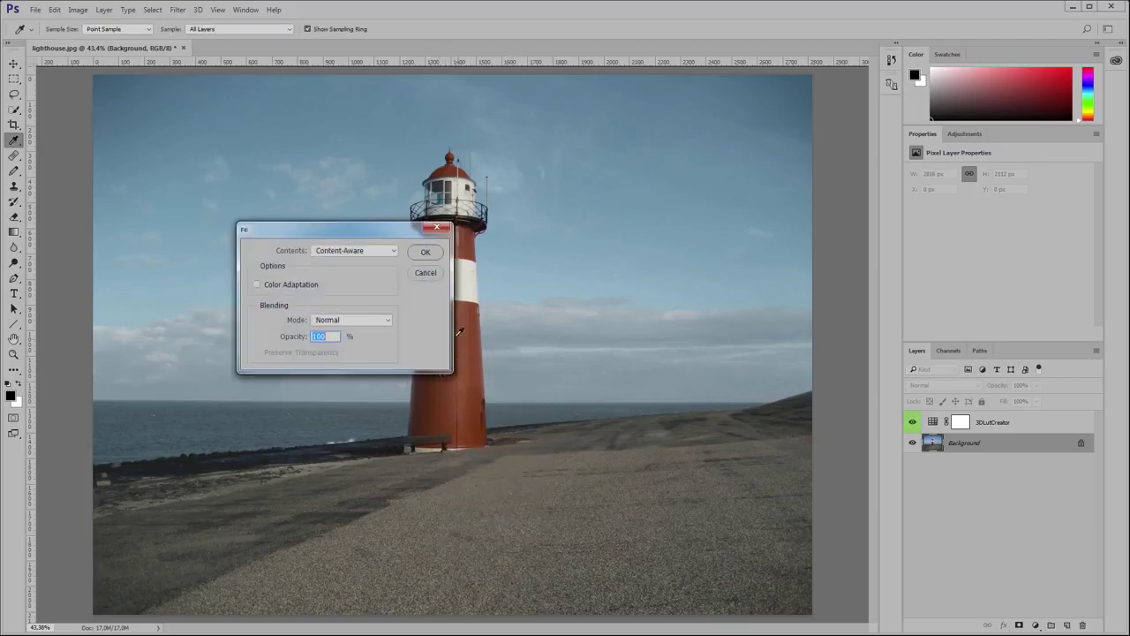
{"action": "left_click", "coordinate": [431, 252]}
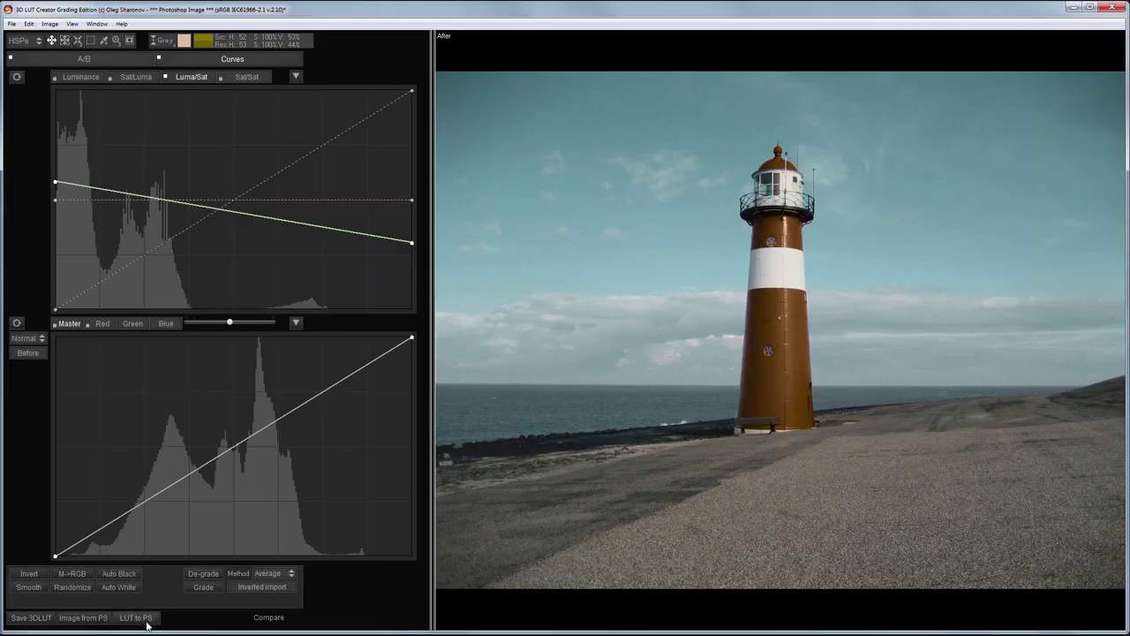
- Randomize the curves and send the varied look to Photoshop
{"action": "left_click", "coordinate": [74, 588]}
{"action": "left_click", "coordinate": [137, 620]}
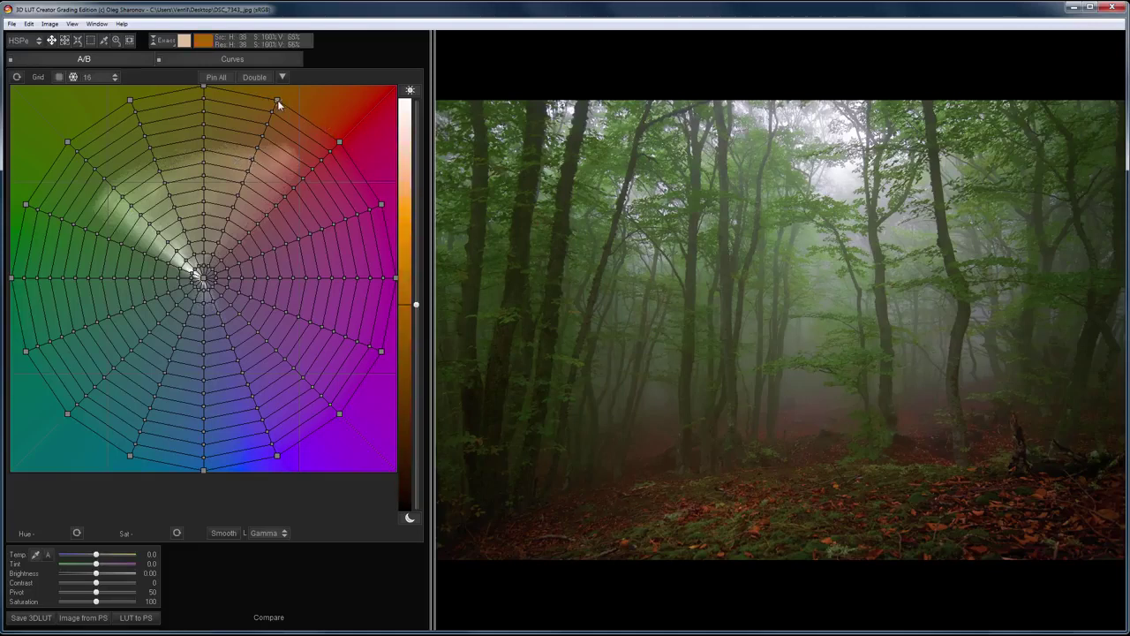
- Drag A/B grid points to turn green foliage yellow, brown and red, and shift the neutral centre
{"action": "left_click_drag", "start_coordinate": [277, 100], "coordinate": [325, 127]}
{"action": "left_click_drag", "start_coordinate": [203, 85], "coordinate": [309, 122]}
{"action": "mouse_move", "coordinate": [131, 98]}
{"action": "left_mouse_down"}
{"action": "mouse_move", "coordinate": [291, 111]}
{"action": "mouse_move", "coordinate": [279, 104]}
{"action": "left_mouse_up"}
{"action": "left_click_drag", "start_coordinate": [68, 141], "coordinate": [255, 106]}
{"action": "left_click_drag", "start_coordinate": [26, 204], "coordinate": [238, 110]}
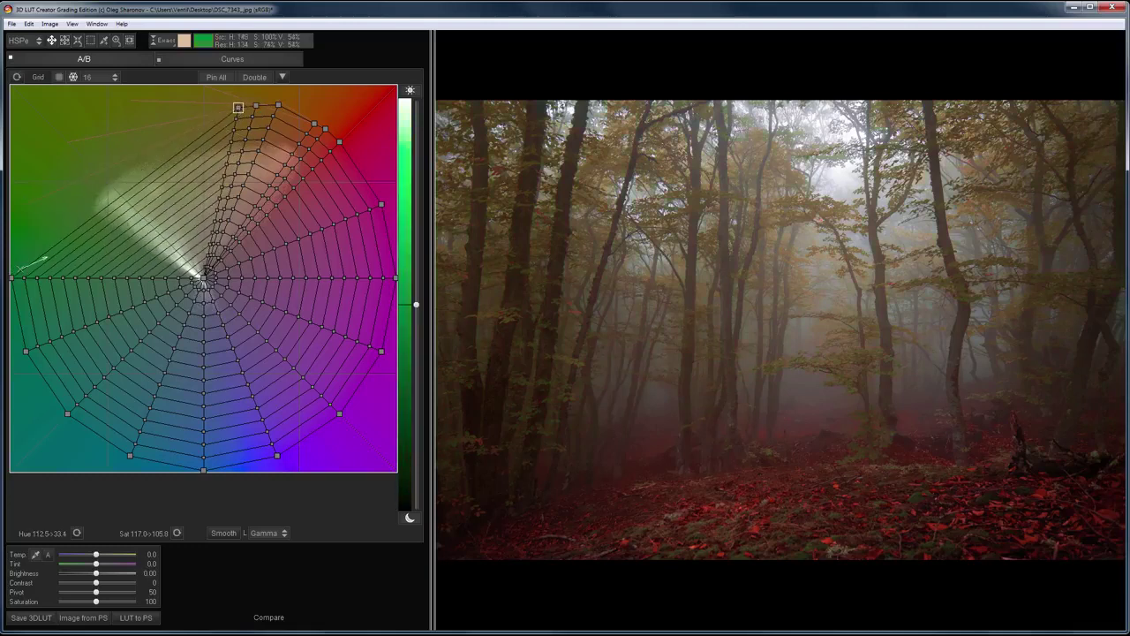
{"action": "mouse_move", "coordinate": [11, 279]}
{"action": "left_mouse_down"}
{"action": "mouse_move", "coordinate": [177, 217]}
{"action": "mouse_move", "coordinate": [148, 209]}
{"action": "left_mouse_up"}
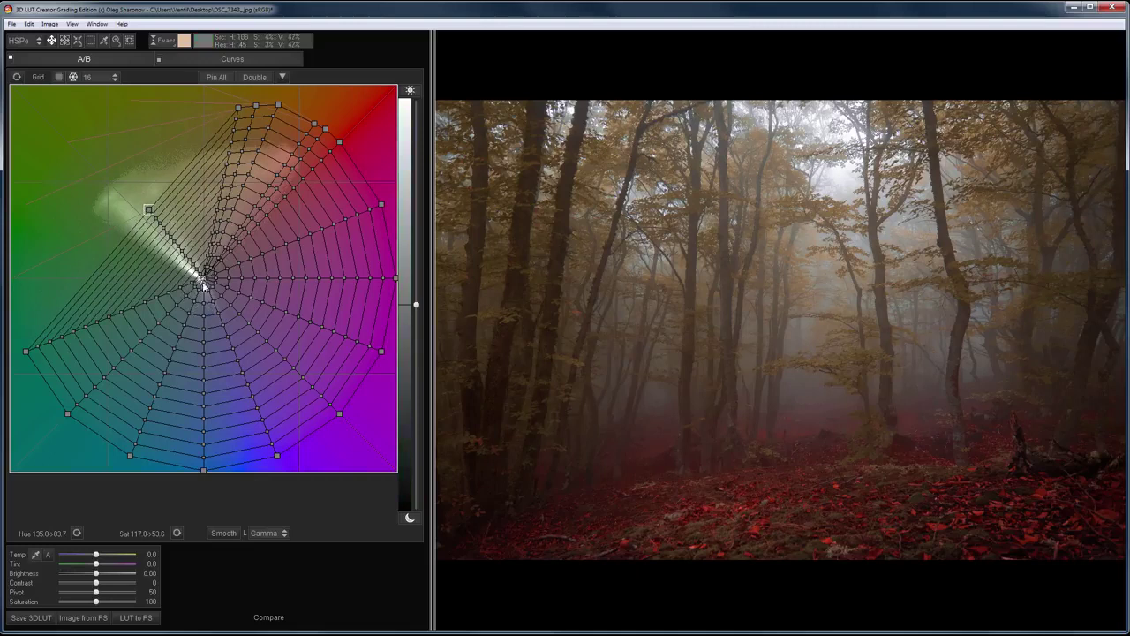
{"action": "left_click_drag", "start_coordinate": [203, 281], "coordinate": [204, 304]}
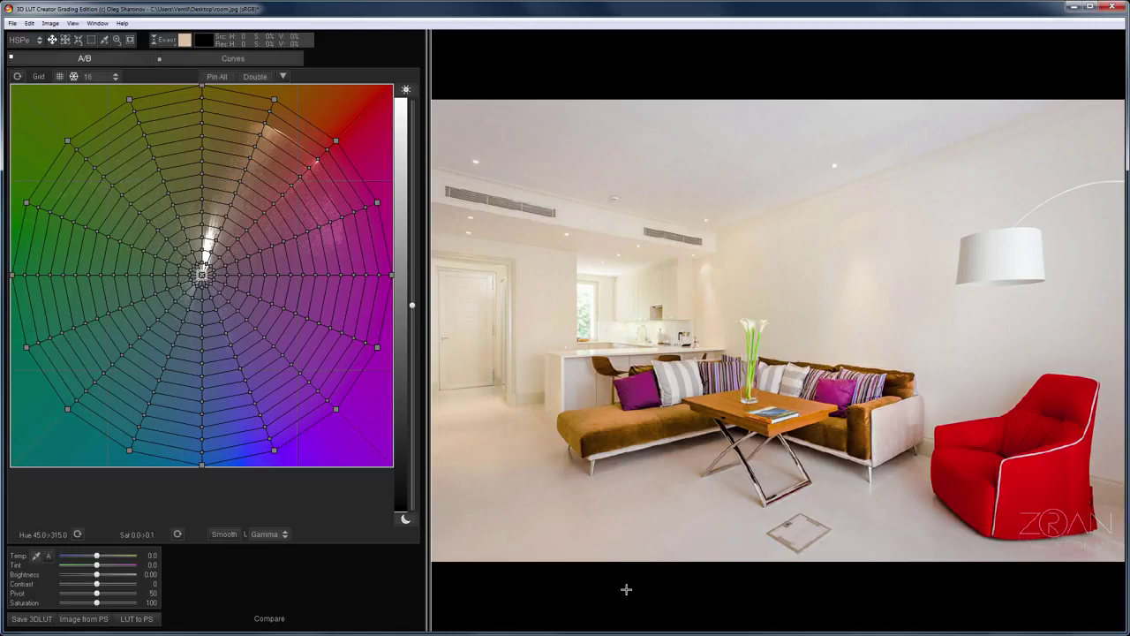
- Try the Temp eyedropper on the living-room wall, then undo the white-balance change
{"action": "left_click", "coordinate": [37, 556]}
{"action": "left_click", "coordinate": [556, 302]}
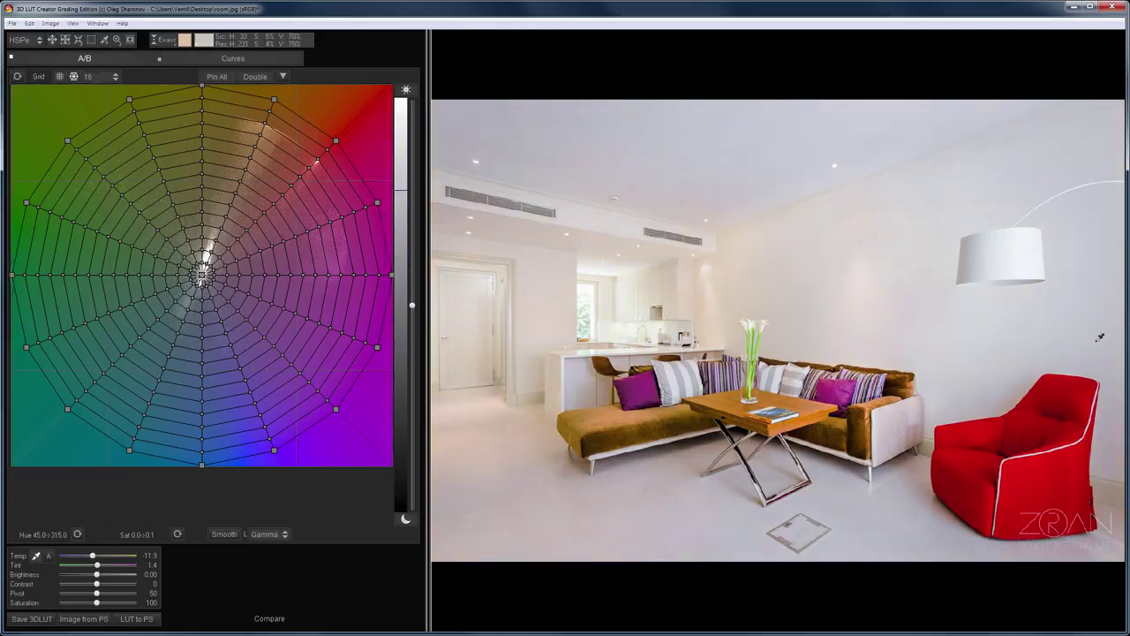
{"action": "key", "text": "ctrl+z"}
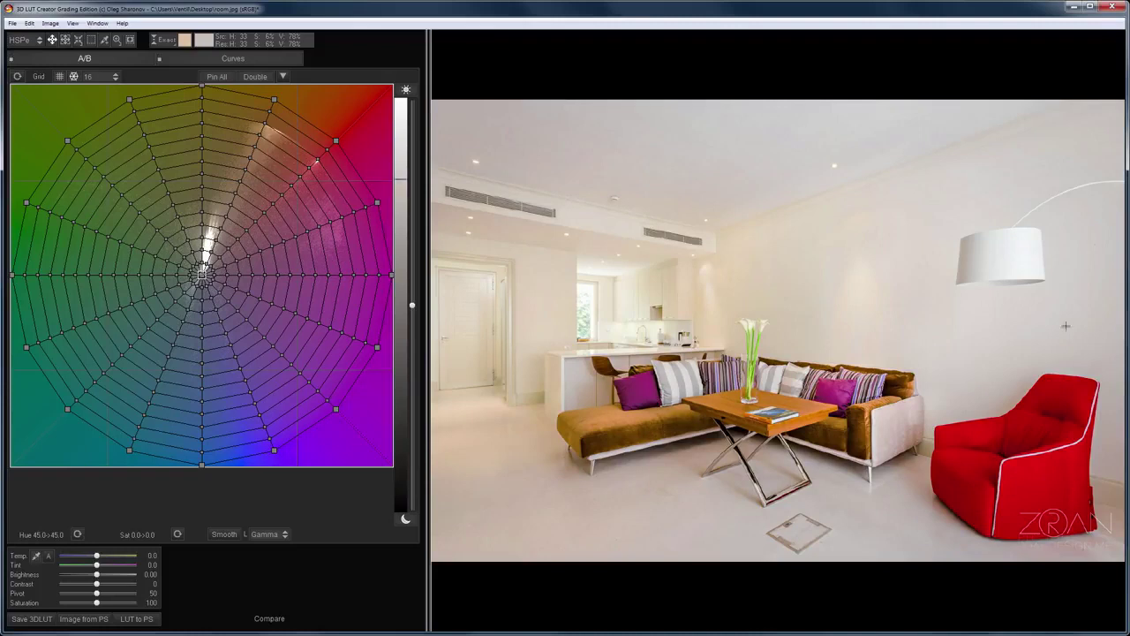
- Select three warm grid nodes and drag them toward the centre so walls turn white
{"action": "left_click", "coordinate": [202, 188]}
{"action": "left_click", "coordinate": [235, 192], "text": "shift"}
{"action": "left_click", "coordinate": [265, 212], "text": "shift"}
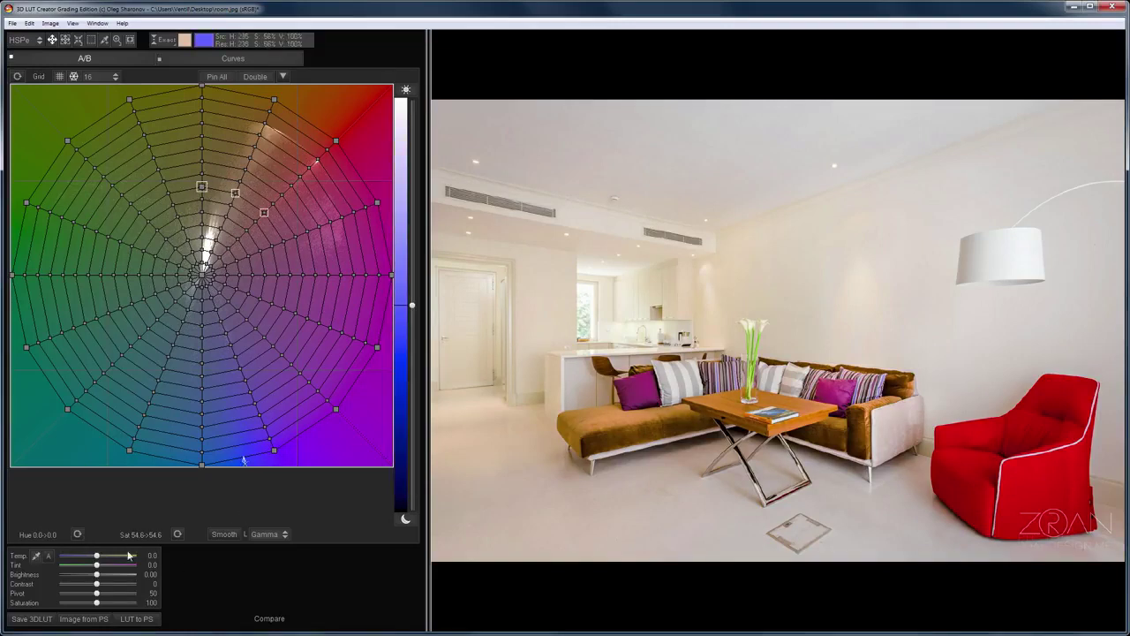
{"action": "mouse_move", "coordinate": [235, 193]}
{"action": "left_mouse_down"}
{"action": "mouse_move", "coordinate": [228, 210]}
{"action": "mouse_move", "coordinate": [291, 185]}
{"action": "left_mouse_up"}
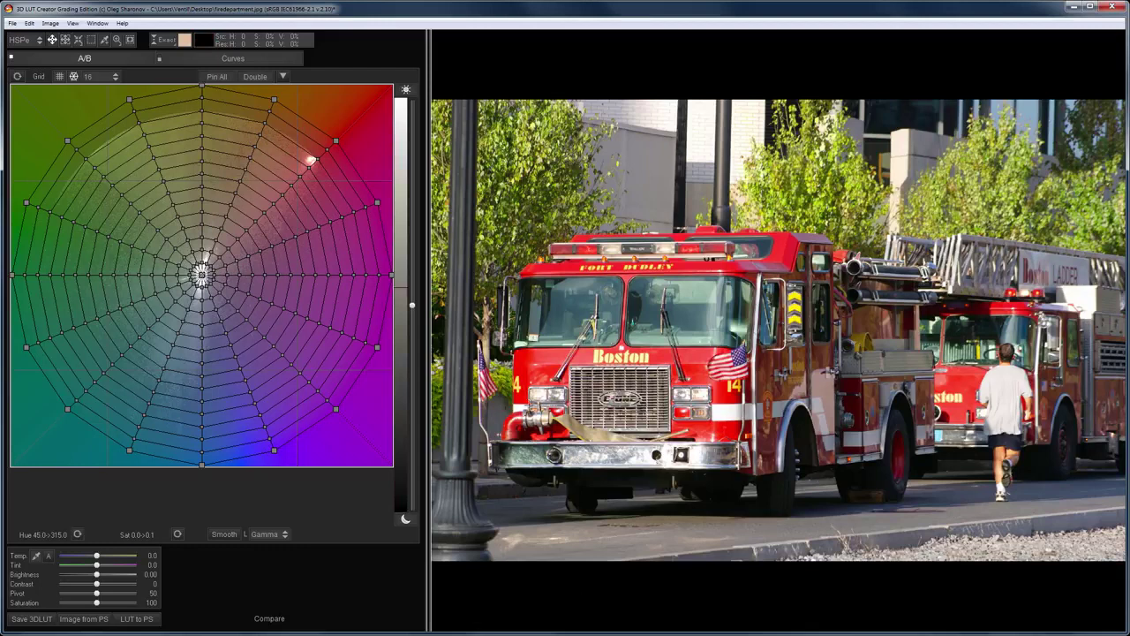
- Select all outer A/B wheel nodes and collapse them onto the red axis, greying non-red hues
{"action": "left_click", "coordinate": [274, 100]}
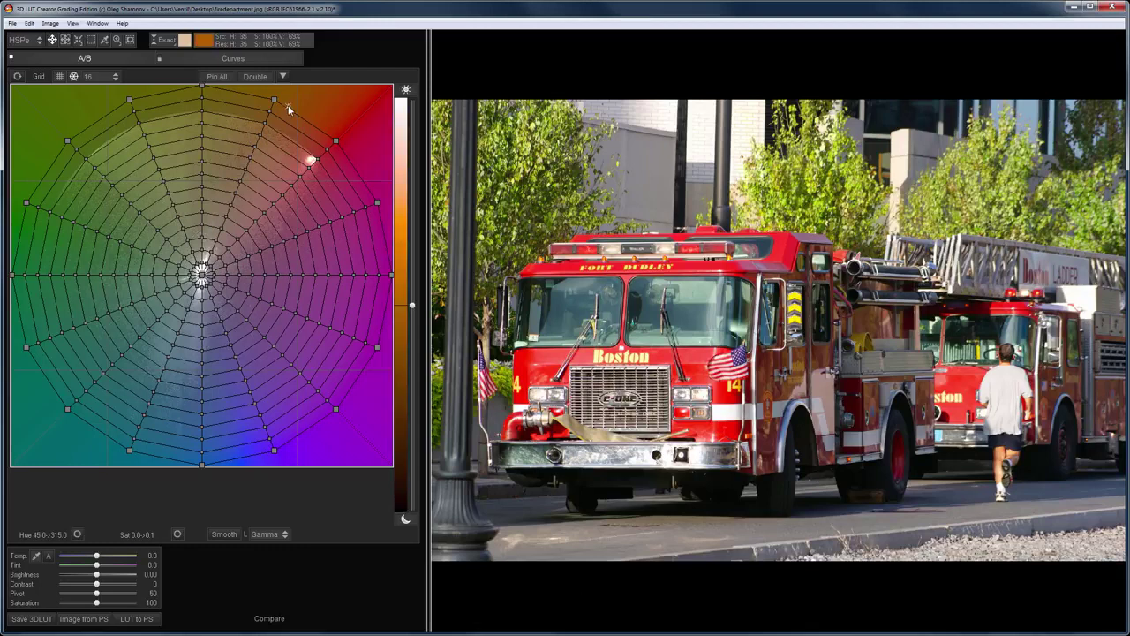
{"action": "key", "text": "ctrl+a"}
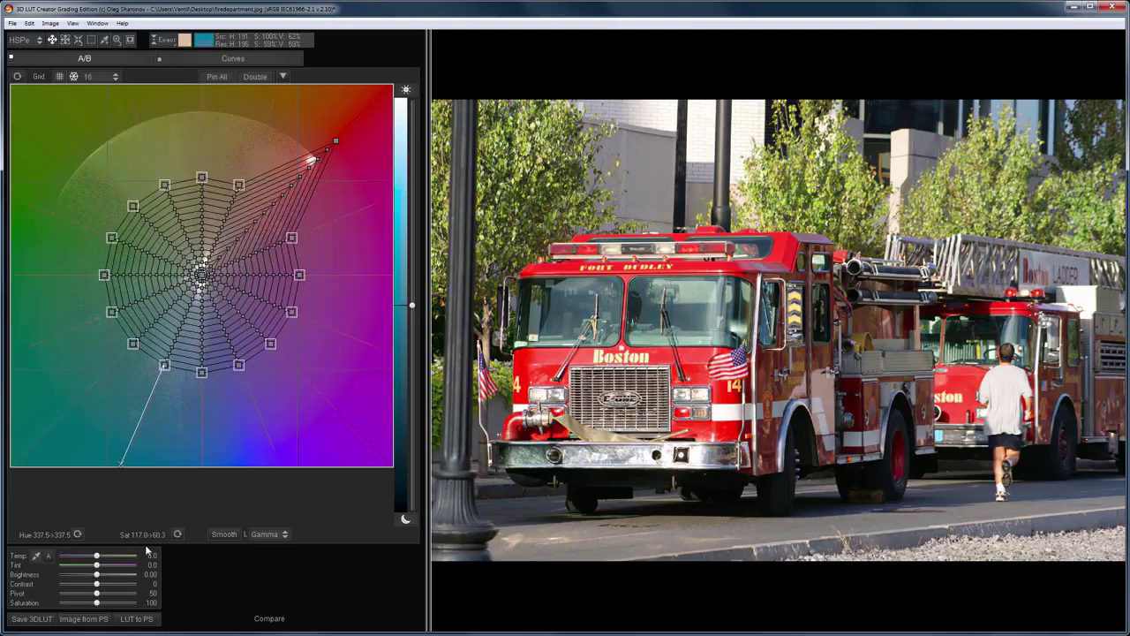
{"action": "left_click_drag", "start_coordinate": [141, 538], "coordinate": [129, 535]}
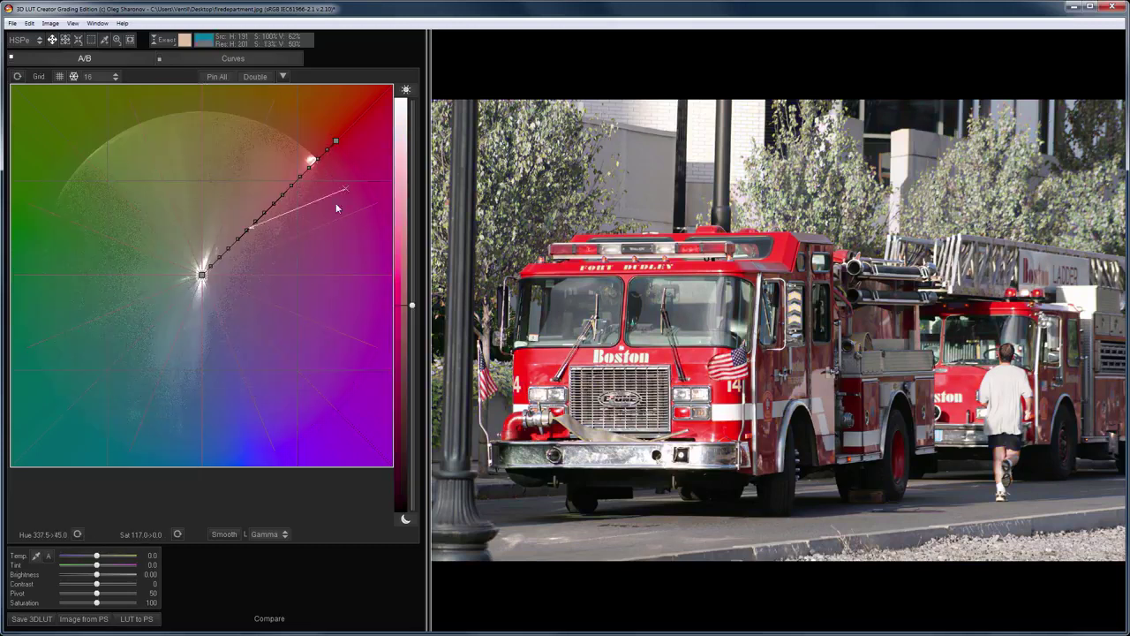
{"action": "left_click", "coordinate": [336, 138]}
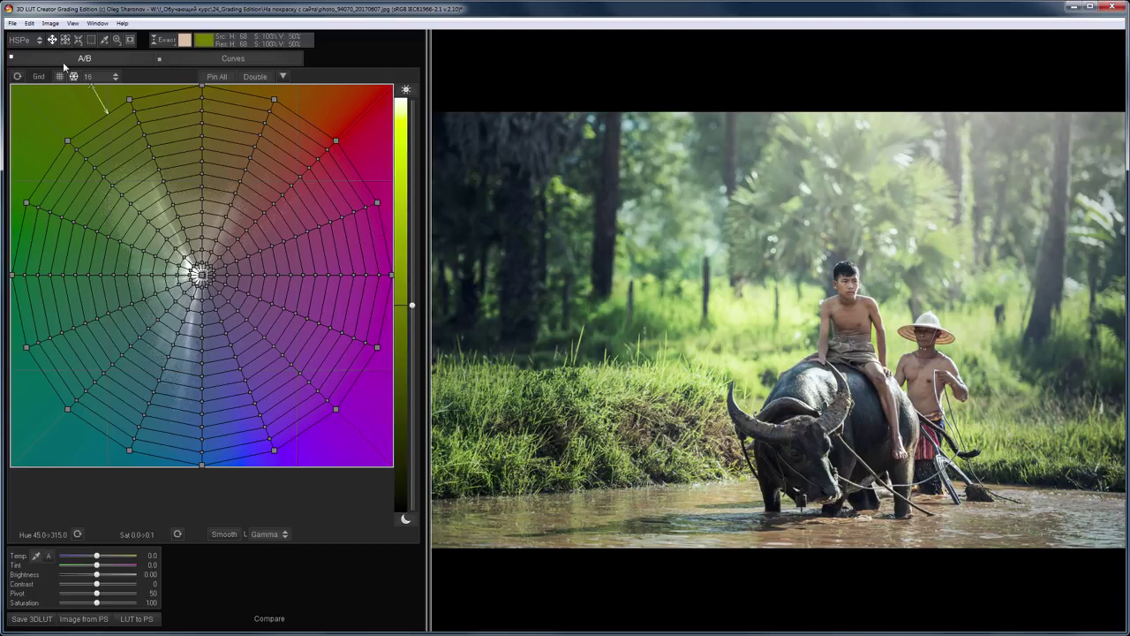
- Warm the buffalo photo's colours on the CMYK wheel, then cool the portrait's Temp to -20.4
{"action": "left_click", "coordinate": [37, 42]}
{"action": "left_click", "coordinate": [42, 238]}
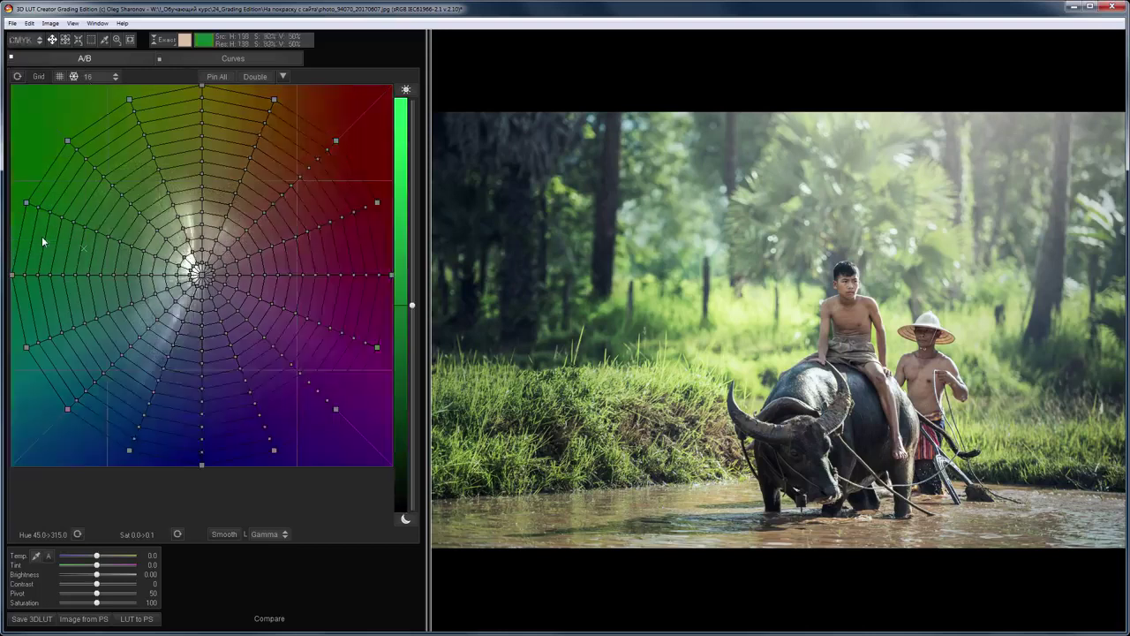
{"action": "left_click_drag", "start_coordinate": [221, 224], "coordinate": [234, 188]}
{"action": "left_click", "coordinate": [228, 243]}
{"action": "left_click_drag", "start_coordinate": [228, 244], "coordinate": [257, 204]}
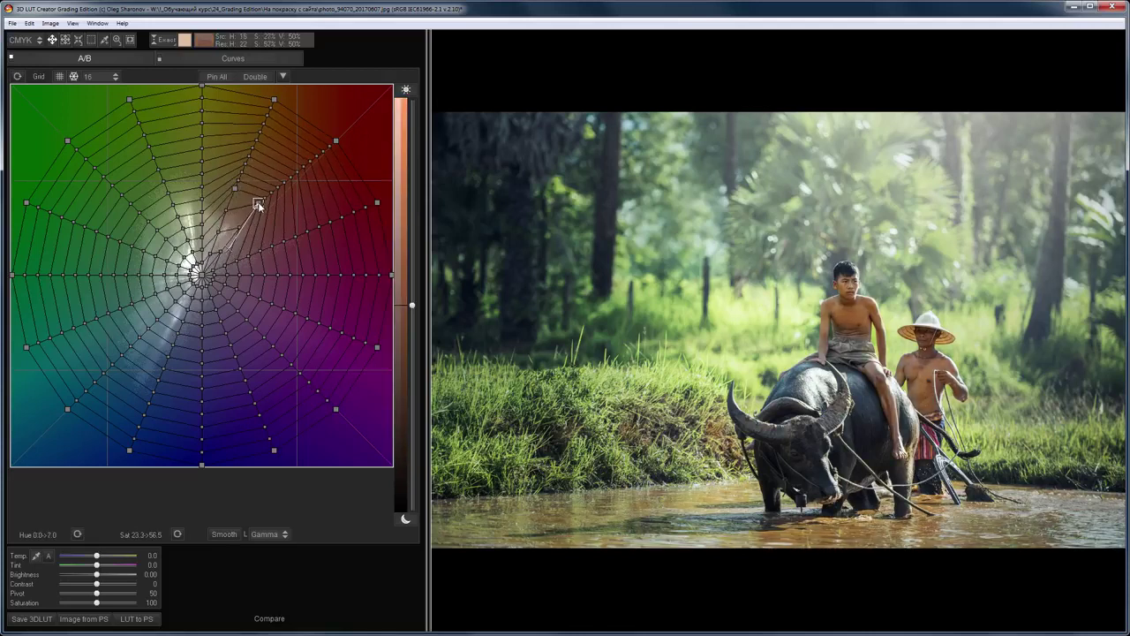
{"action": "left_click_drag", "start_coordinate": [210, 248], "coordinate": [204, 207]}
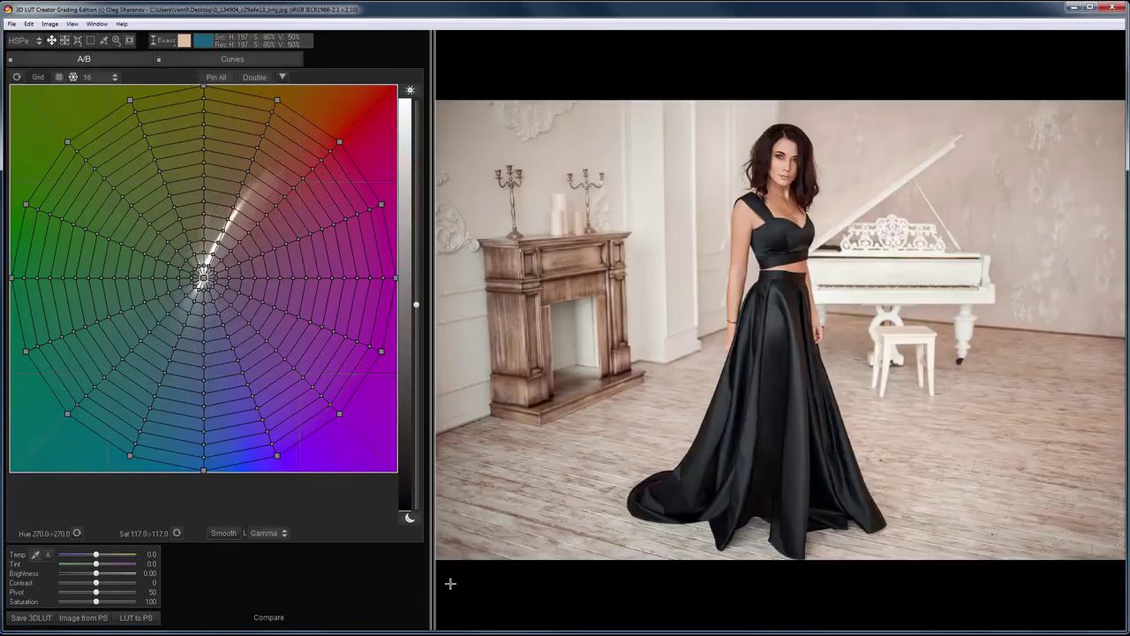
{"action": "left_click_drag", "start_coordinate": [95, 555], "coordinate": [88, 555]}
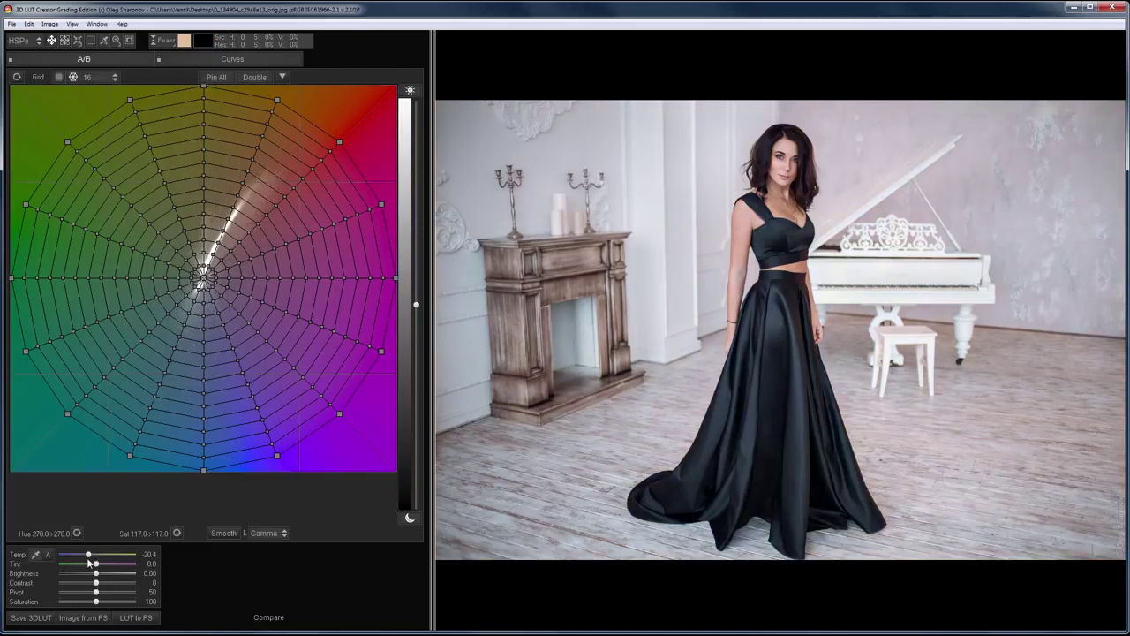
- Switch the picker to Color mode with a green target and recolour the black dress green
{"action": "left_click", "coordinate": [164, 40]}
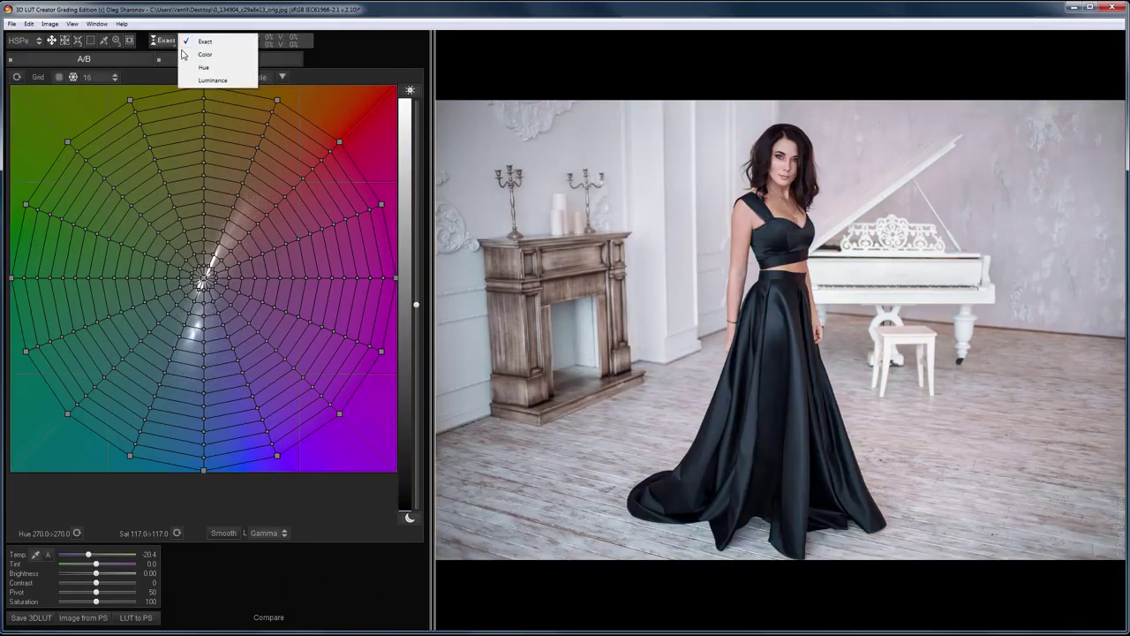
{"action": "left_click", "coordinate": [205, 55]}
{"action": "left_click", "coordinate": [185, 41]}
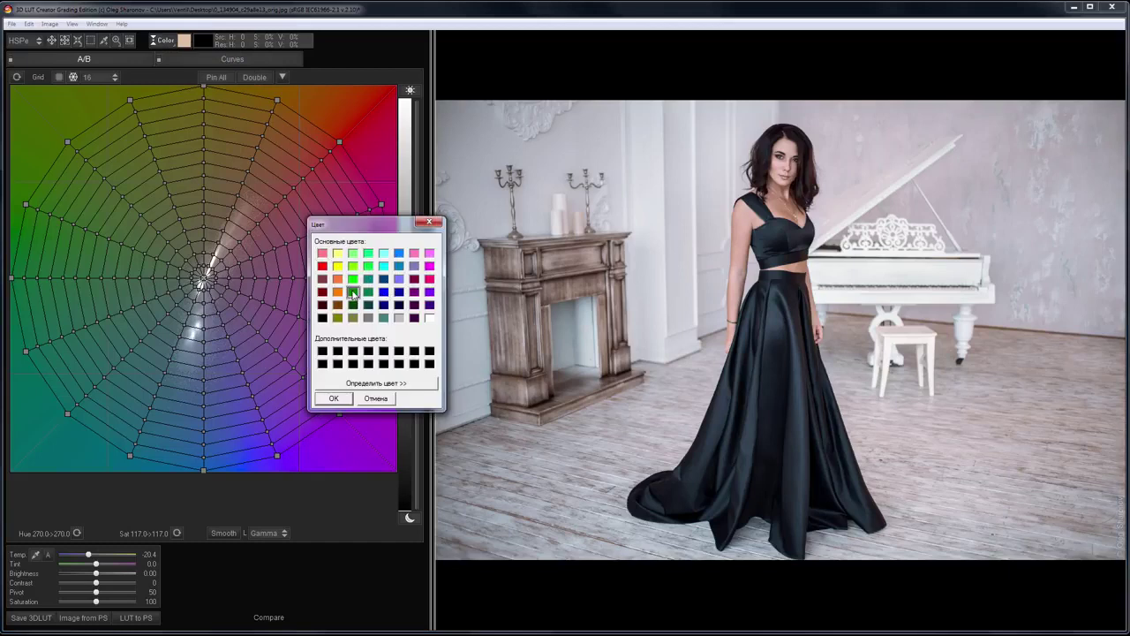
{"action": "left_click", "coordinate": [335, 399]}
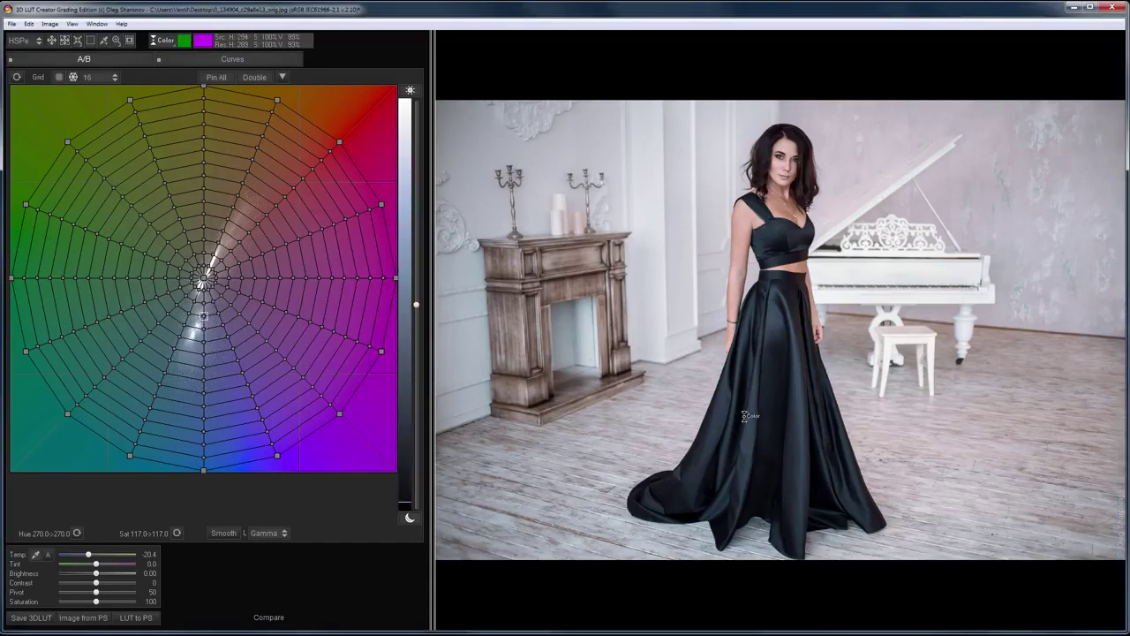
{"action": "left_click", "coordinate": [797, 460]}
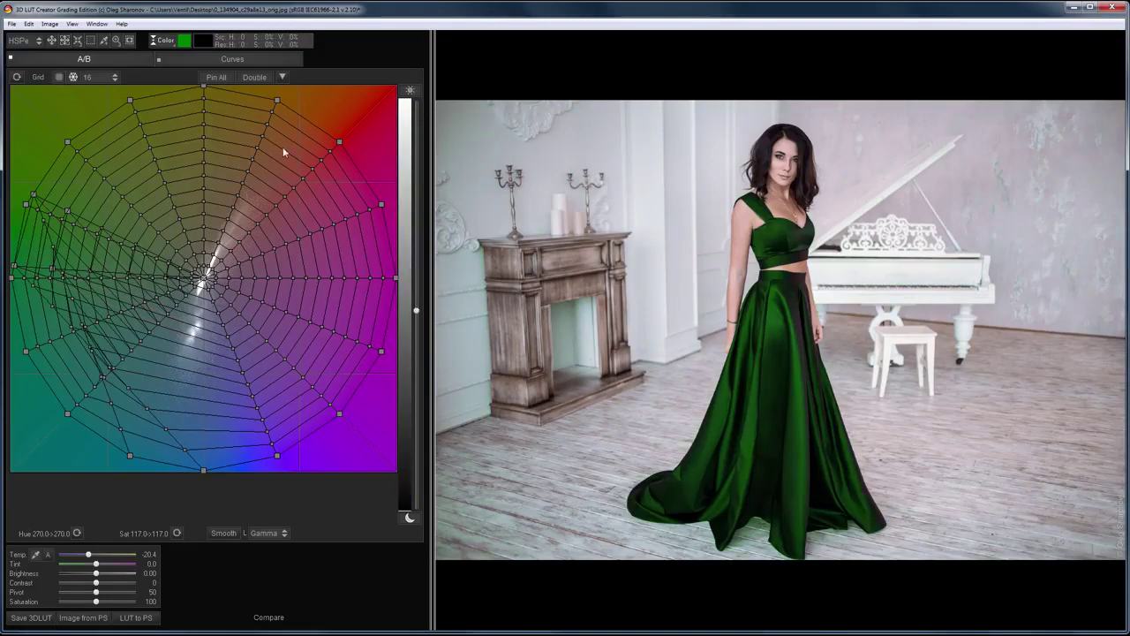
- Set blue as the target colour and recolour the dress blue
{"action": "left_click", "coordinate": [184, 42]}
{"action": "left_click", "coordinate": [384, 304]}
{"action": "left_click", "coordinate": [337, 400]}
{"action": "left_click", "coordinate": [802, 454]}
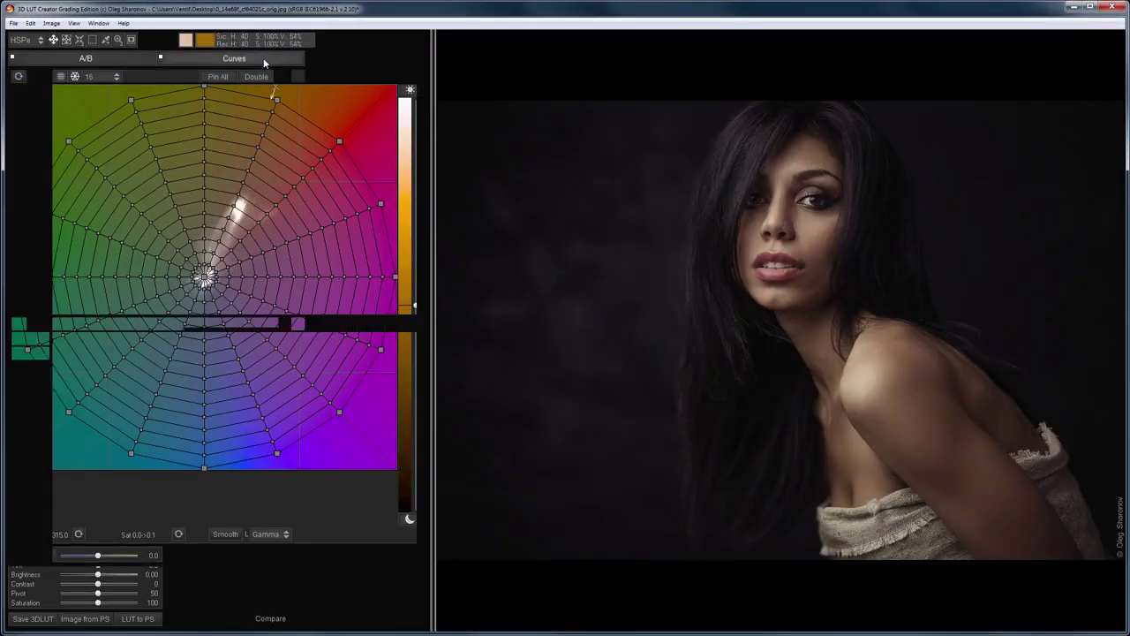
- Raise the Sat/Luma curve's left end, lower the Luma/Sat right end, and bow Sat/Sat upward
{"action": "left_click", "coordinate": [263, 60]}
{"action": "left_click", "coordinate": [138, 76]}
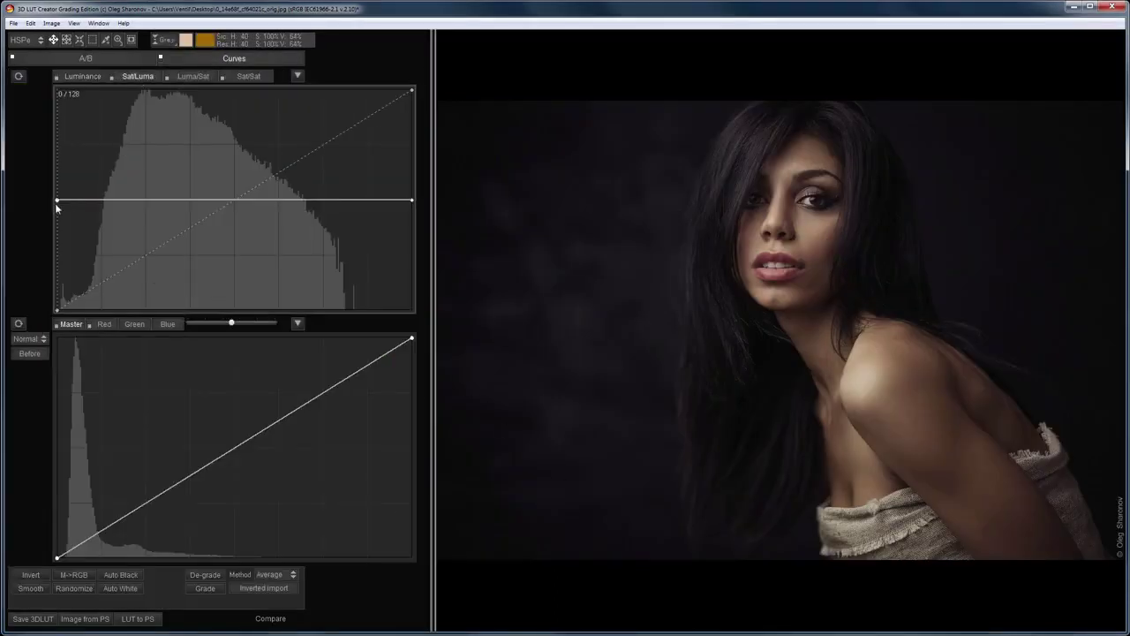
{"action": "left_click_drag", "start_coordinate": [57, 201], "coordinate": [57, 133]}
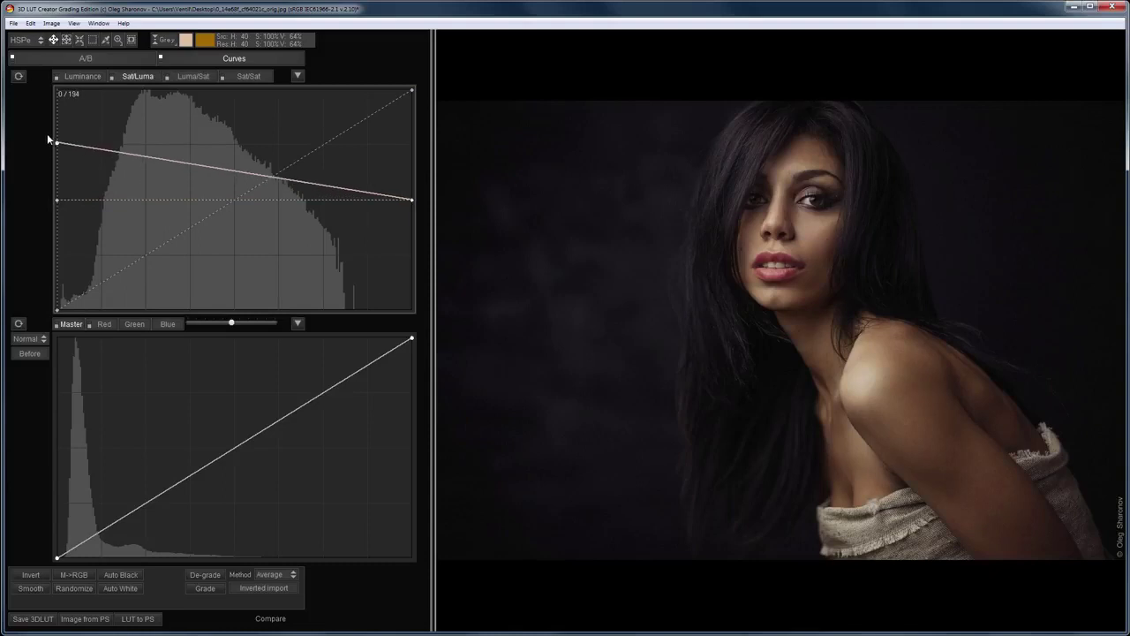
{"action": "left_click", "coordinate": [186, 77]}
{"action": "left_click_drag", "start_coordinate": [412, 201], "coordinate": [417, 286]}
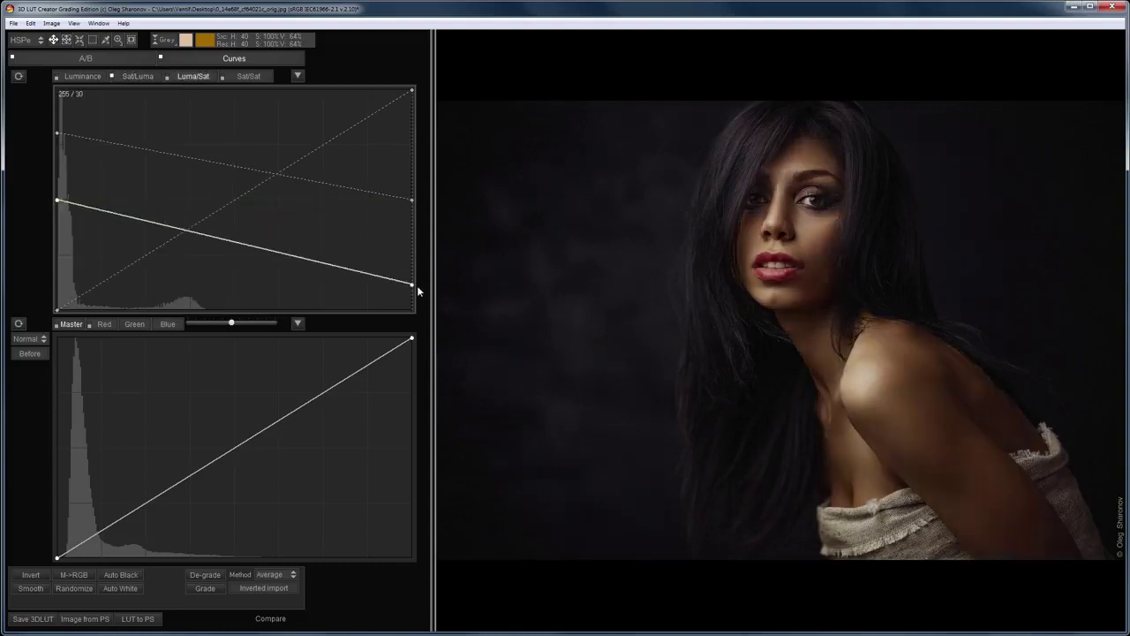
{"action": "left_click", "coordinate": [249, 77]}
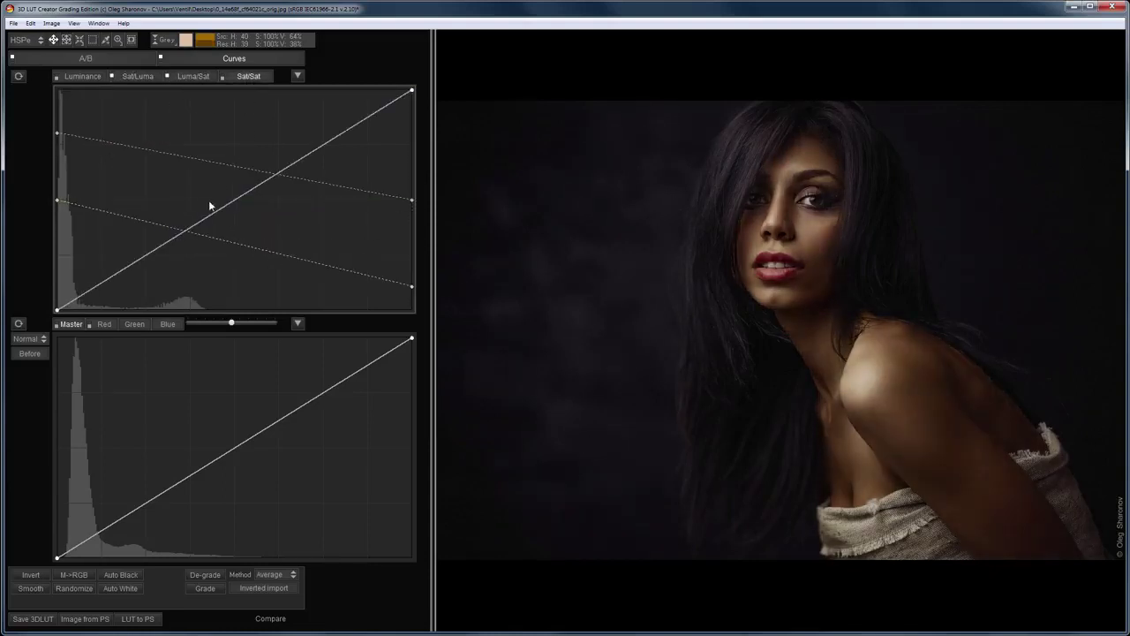
{"action": "left_click_drag", "start_coordinate": [202, 220], "coordinate": [195, 205]}
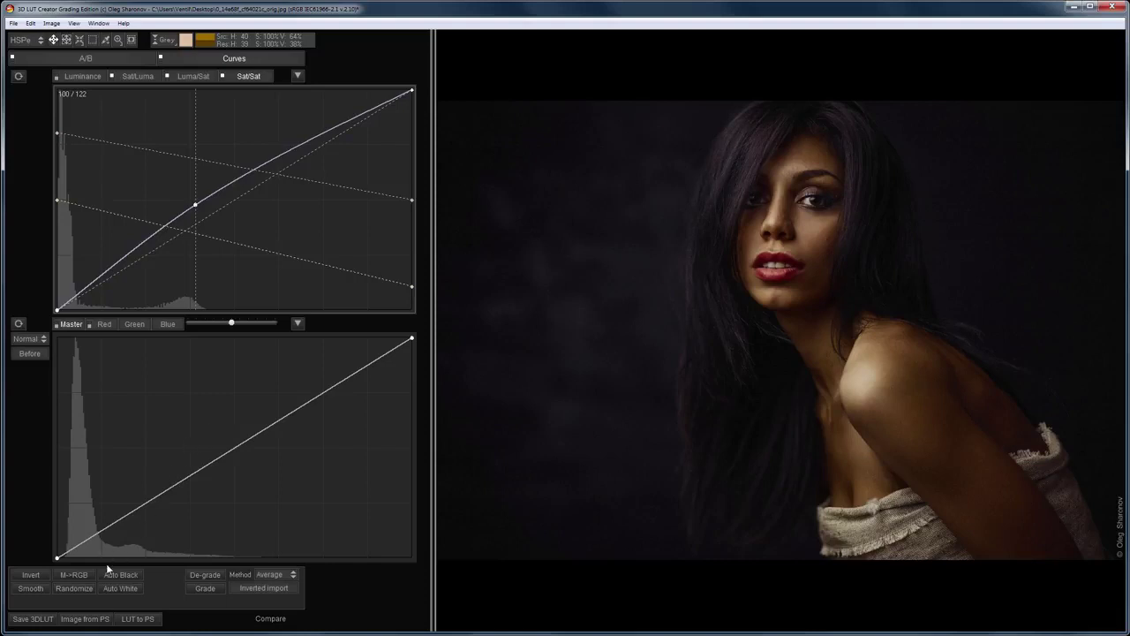
- Randomize the RGB curves four times, ending on a near-neutral tint
{"action": "left_click", "coordinate": [78, 587]}
{"action": "left_click", "coordinate": [78, 587]}
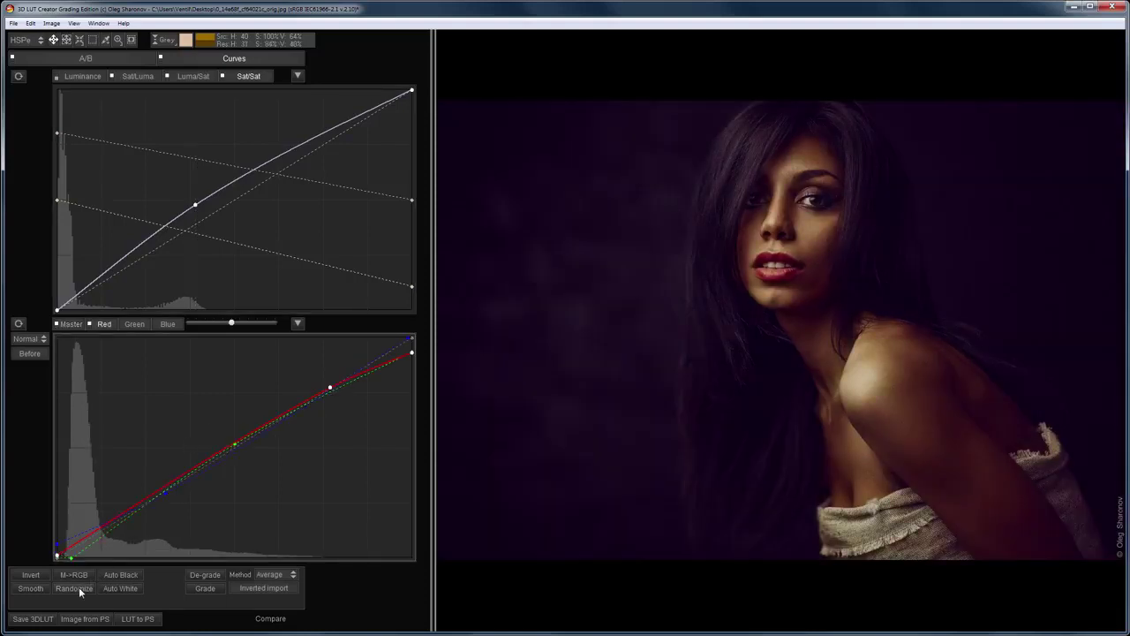
{"action": "left_click", "coordinate": [79, 588]}
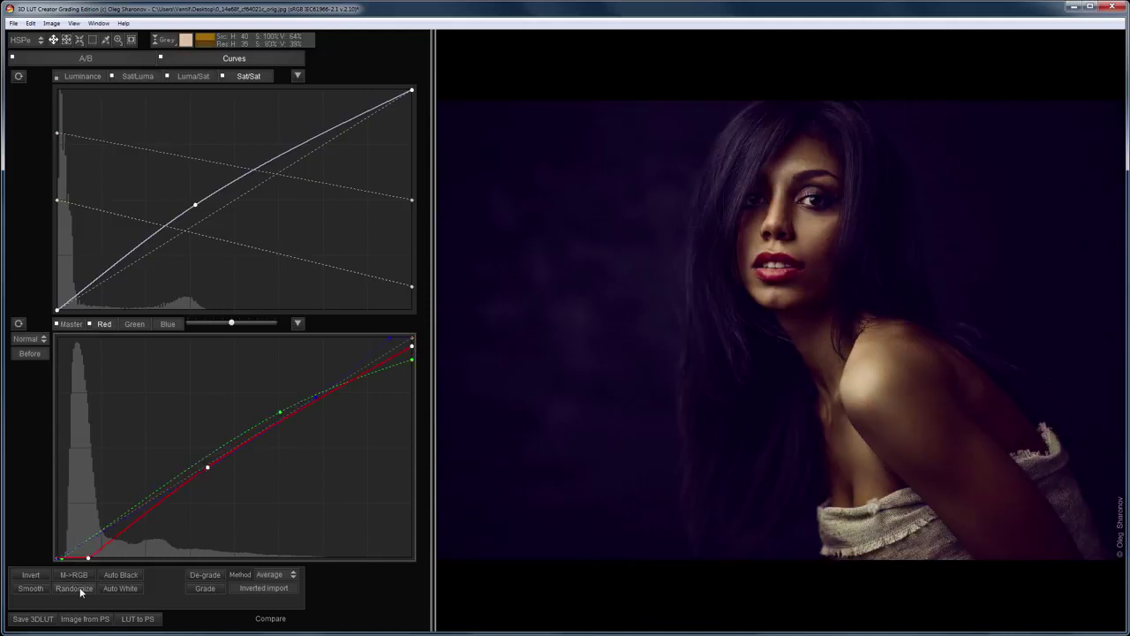
{"action": "left_click", "coordinate": [78, 587]}
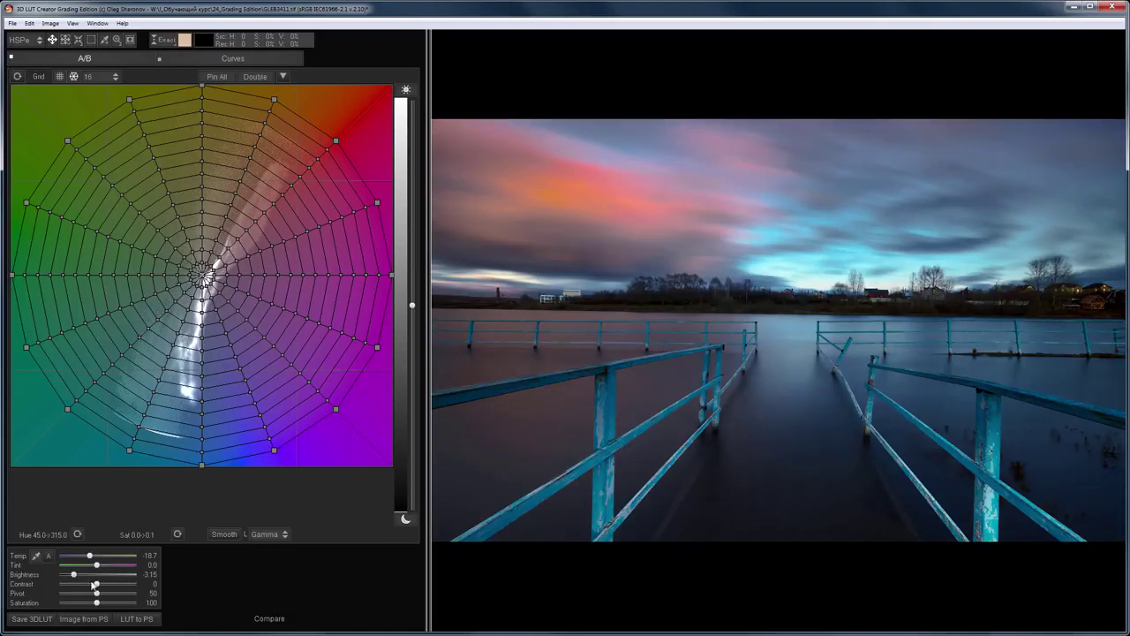
- Raise contrast, lower the pivot, cut saturation, and pull the wheel's red-magenta points inward
{"action": "mouse_move", "coordinate": [94, 585]}
{"action": "left_mouse_down"}
{"action": "mouse_move", "coordinate": [122, 584]}
{"action": "mouse_move", "coordinate": [76, 602]}
{"action": "left_mouse_up"}
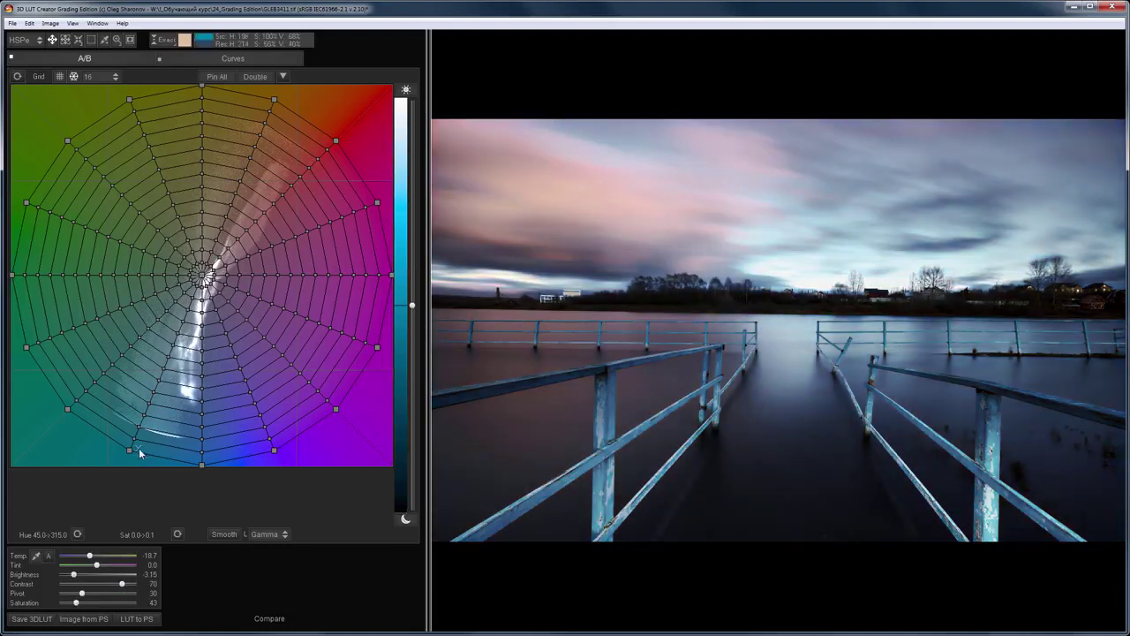
{"action": "mouse_move", "coordinate": [131, 452]}
{"action": "left_mouse_down"}
{"action": "mouse_move", "coordinate": [164, 440]}
{"action": "mouse_move", "coordinate": [264, 453]}
{"action": "mouse_move", "coordinate": [208, 445]}
{"action": "left_mouse_up"}
{"action": "left_click", "coordinate": [336, 141]}
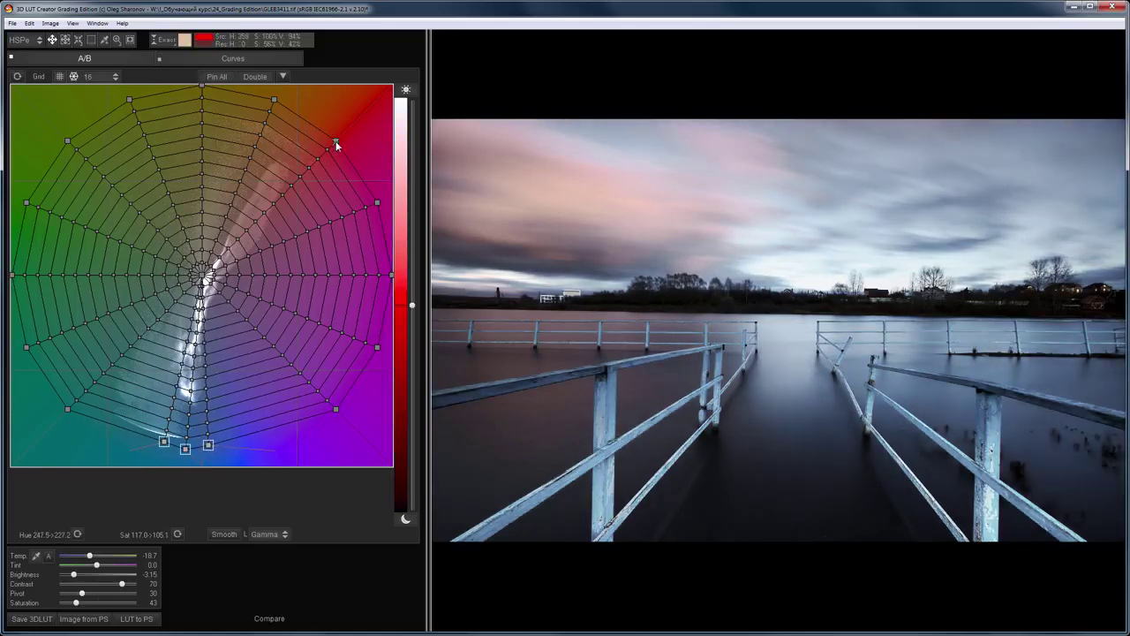
{"action": "left_click_drag", "start_coordinate": [336, 141], "coordinate": [291, 190]}
{"action": "left_click_drag", "start_coordinate": [275, 100], "coordinate": [277, 116]}
- Switch the curves to CMYK mode and bend the Cyan, Magenta and Yellow channel curves
{"action": "left_click", "coordinate": [237, 59]}
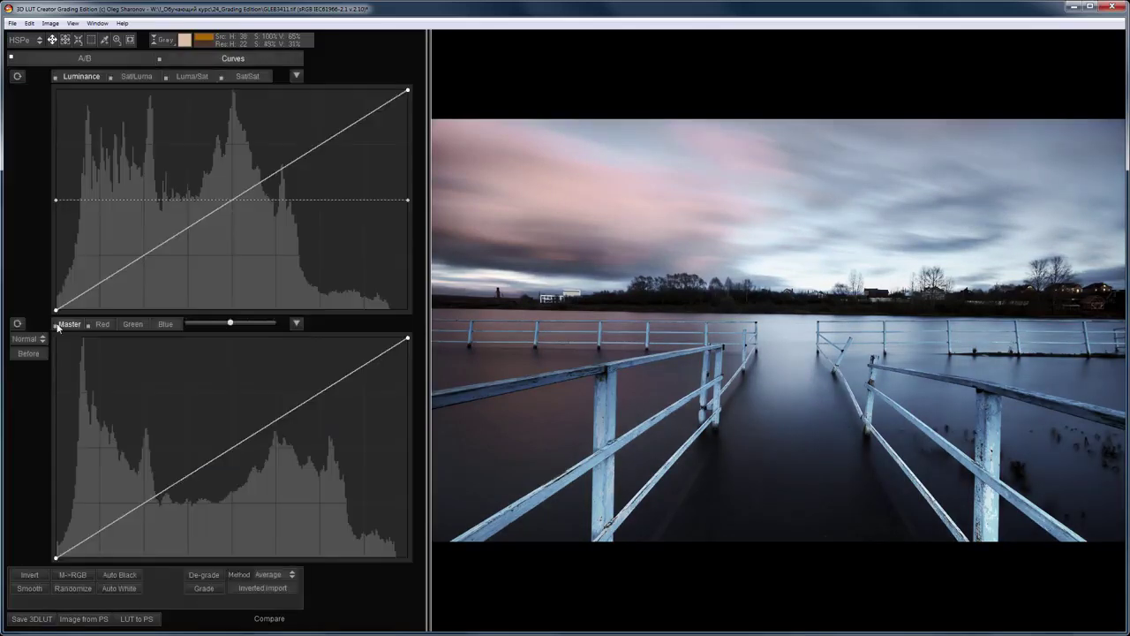
{"action": "left_click", "coordinate": [28, 338]}
{"action": "left_click", "coordinate": [59, 406]}
{"action": "left_click", "coordinate": [101, 324]}
{"action": "left_click_drag", "start_coordinate": [189, 474], "coordinate": [190, 498]}
{"action": "left_click_drag", "start_coordinate": [285, 442], "coordinate": [285, 435]}
{"action": "left_click", "coordinate": [133, 324]}
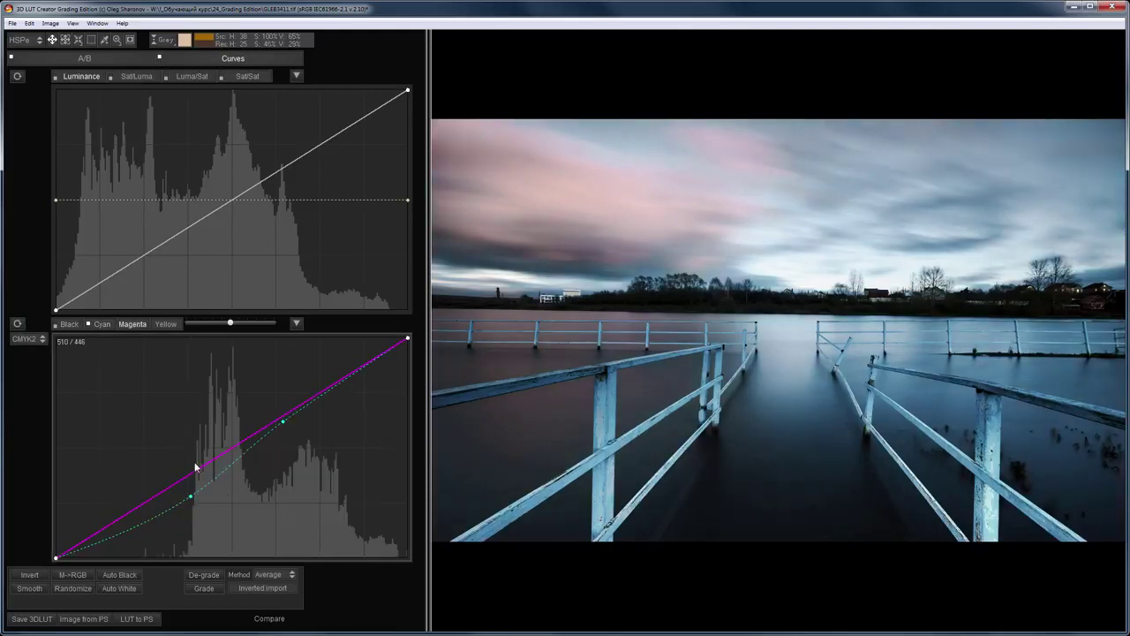
{"action": "mouse_move", "coordinate": [197, 468]}
{"action": "left_mouse_down"}
{"action": "mouse_move", "coordinate": [197, 483]}
{"action": "mouse_move", "coordinate": [207, 448]}
{"action": "left_mouse_up"}
{"action": "left_click", "coordinate": [282, 422]}
{"action": "left_click", "coordinate": [166, 325]}
{"action": "left_click", "coordinate": [299, 403]}
- Lift the luminance curve's shadows, lower the Luma/Sat left end, and compare side by side
{"action": "left_click_drag", "start_coordinate": [119, 271], "coordinate": [118, 256]}
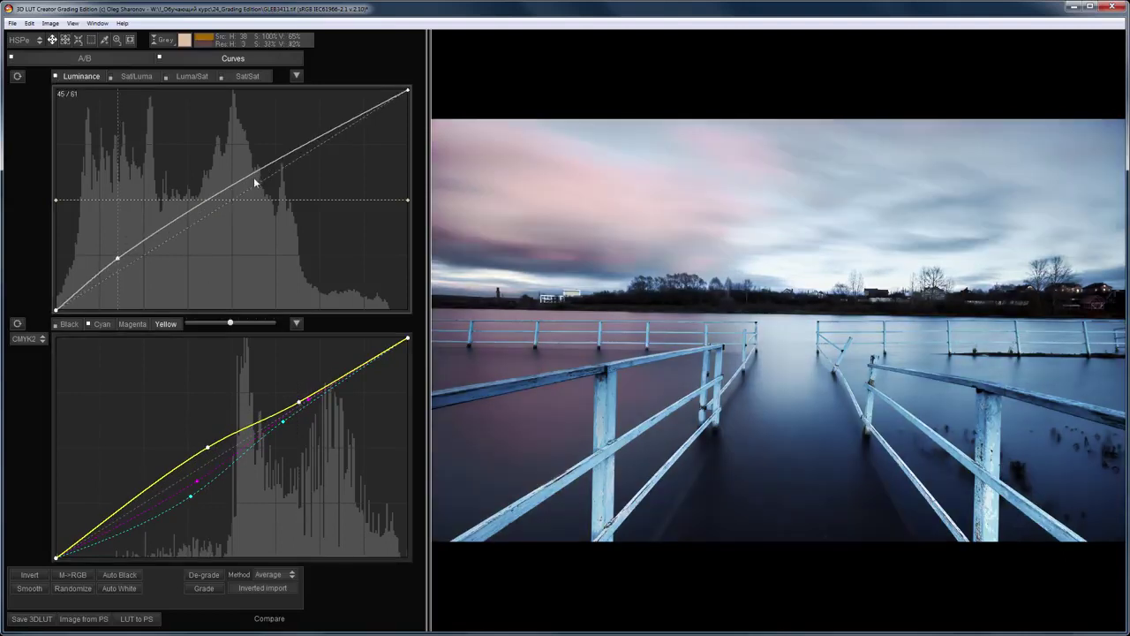
{"action": "left_click_drag", "start_coordinate": [260, 182], "coordinate": [256, 193]}
{"action": "left_click", "coordinate": [193, 76]}
{"action": "left_click_drag", "start_coordinate": [56, 200], "coordinate": [53, 244]}
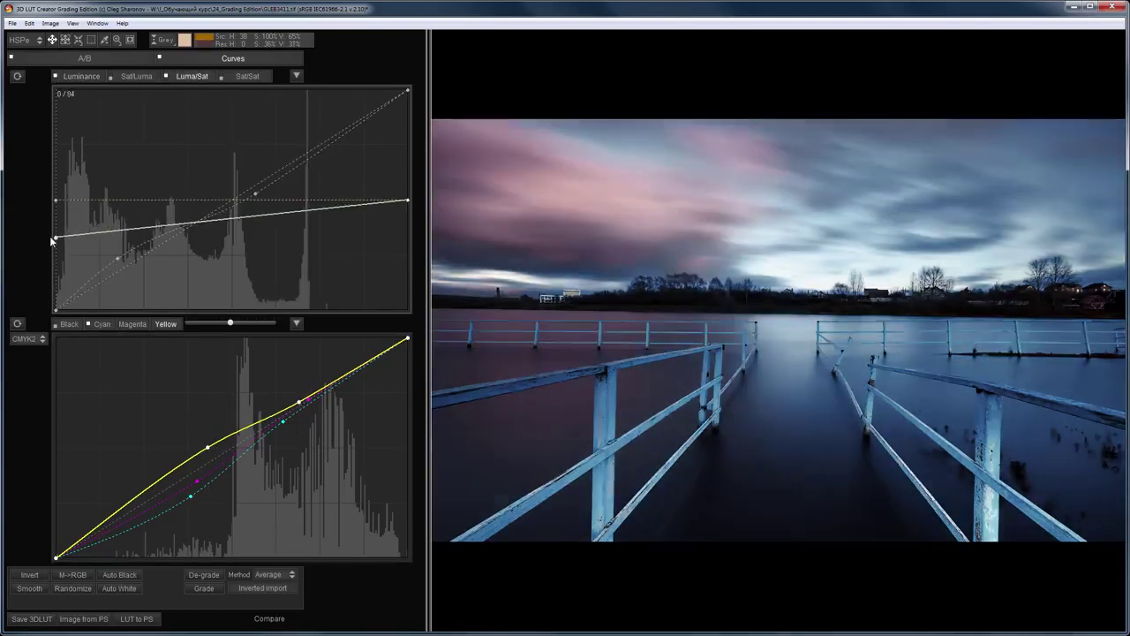
{"action": "key", "text": "c"}
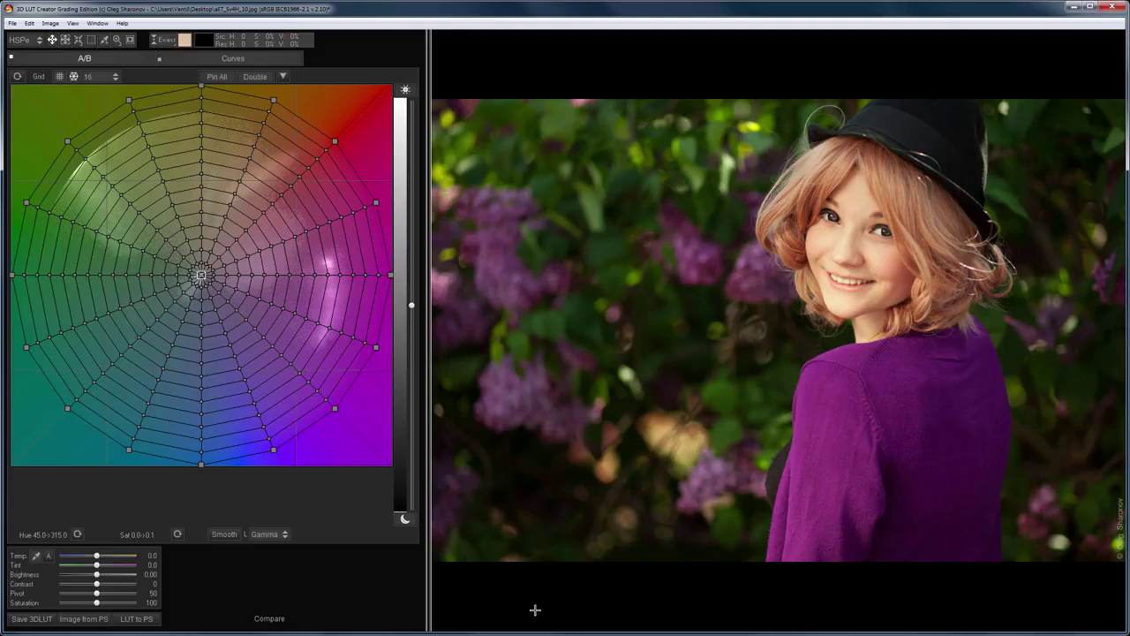
- Load 1.jpg, the mountain town photo, as reference and auto-match the portrait's colours
{"action": "left_click", "coordinate": [12, 23]}
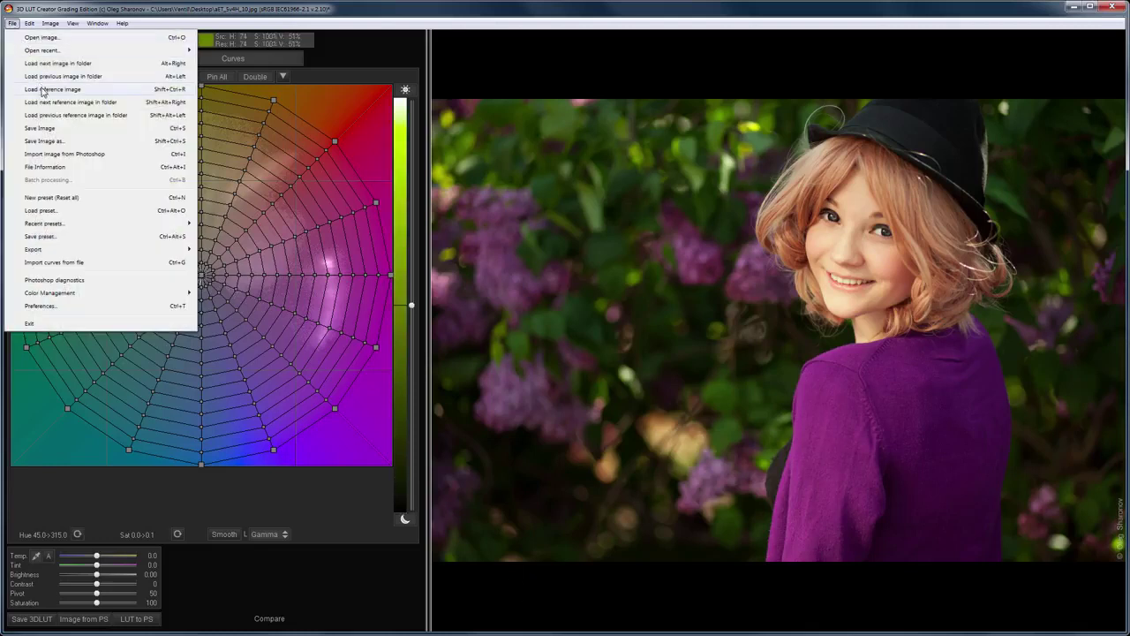
{"action": "left_click", "coordinate": [44, 90]}
{"action": "double_click", "coordinate": [53, 107]}
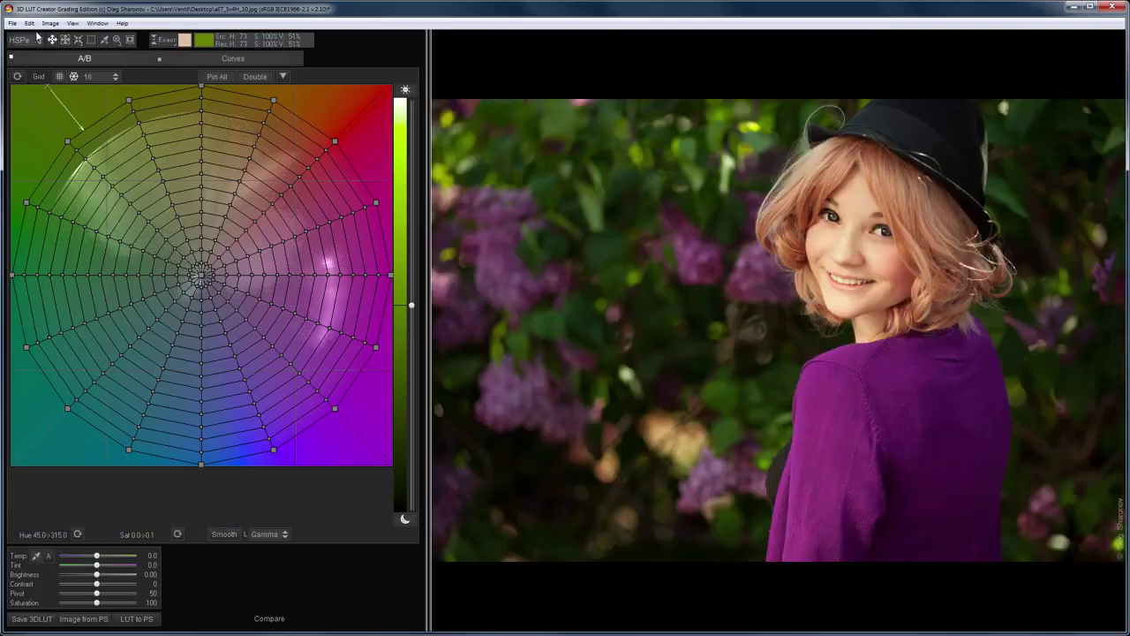
{"action": "left_click", "coordinate": [29, 22]}
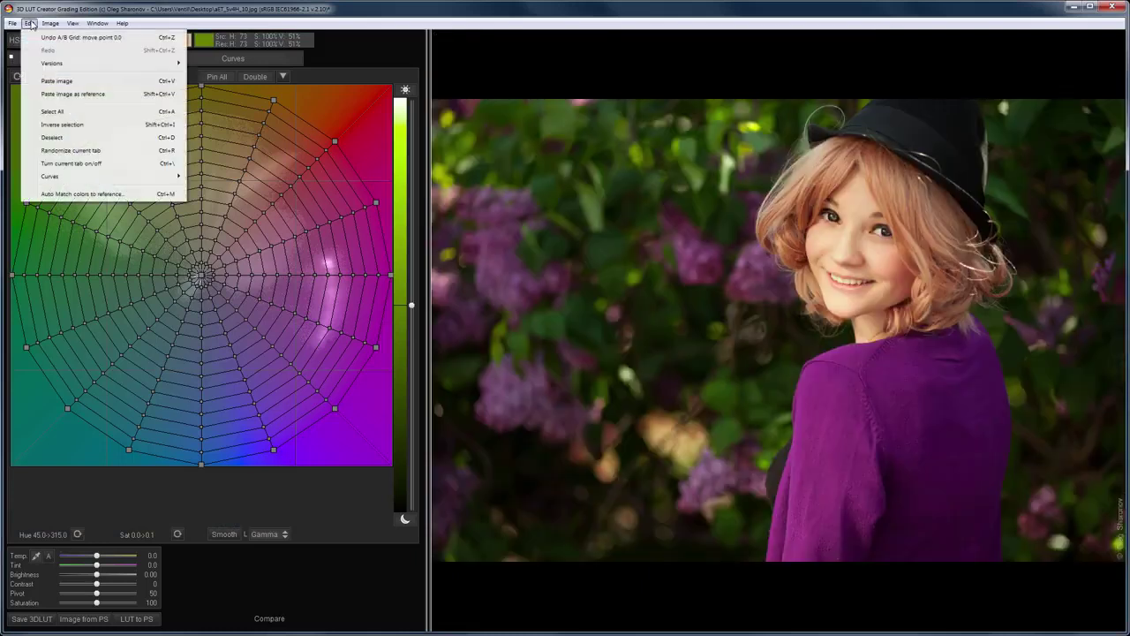
{"action": "left_click", "coordinate": [74, 194]}
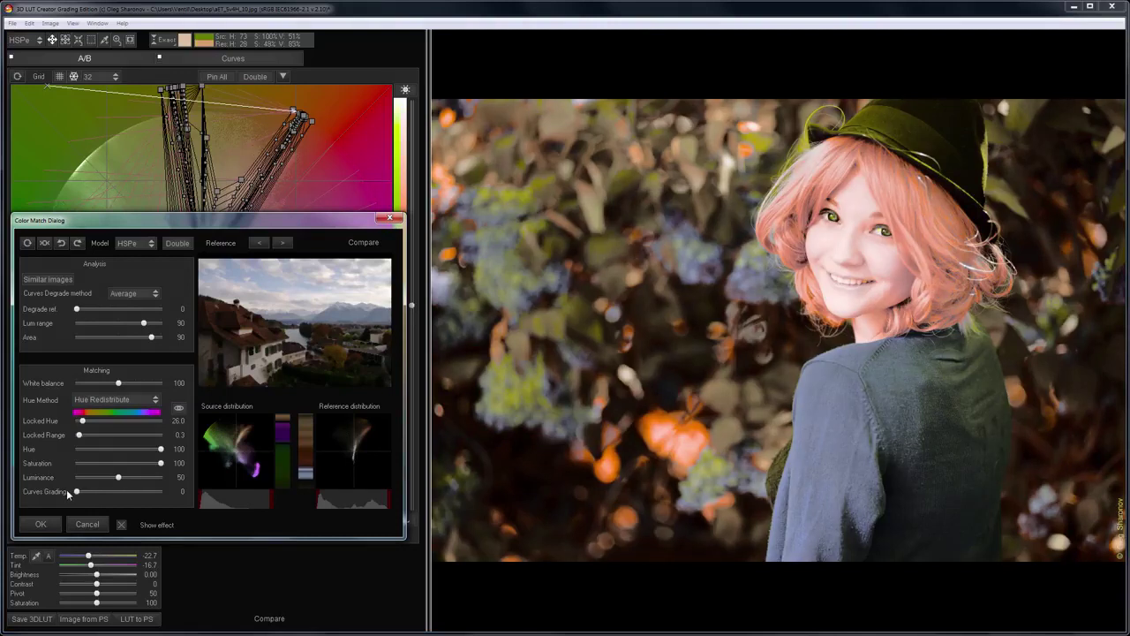
- Set Color Match Luminance to 0, Locked Hue to 60.4, Saturation to 84, then compare
{"action": "left_click_drag", "start_coordinate": [117, 477], "coordinate": [82, 479]}
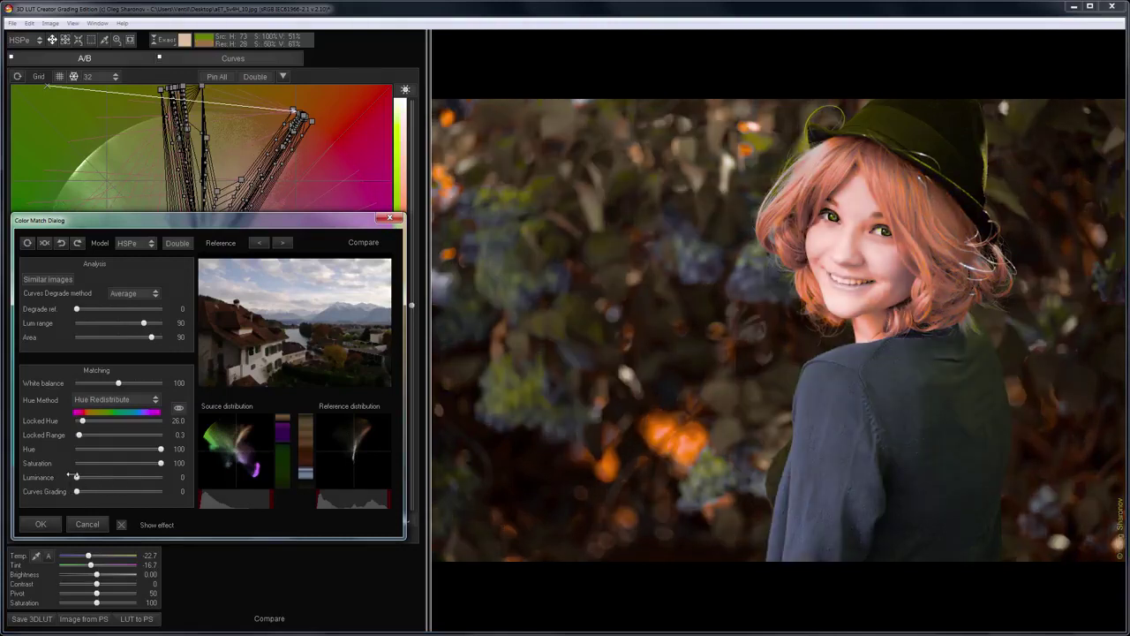
{"action": "left_click_drag", "start_coordinate": [83, 422], "coordinate": [88, 441]}
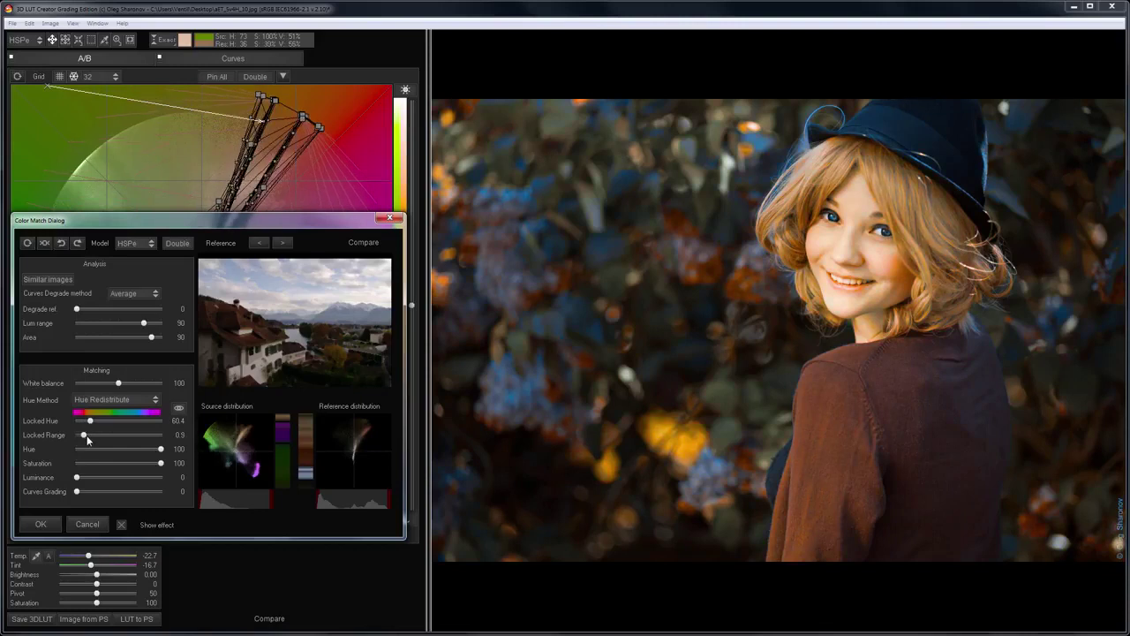
{"action": "mouse_move", "coordinate": [157, 468]}
{"action": "left_mouse_down"}
{"action": "mouse_move", "coordinate": [147, 468]}
{"action": "mouse_move", "coordinate": [158, 450]}
{"action": "left_mouse_up"}
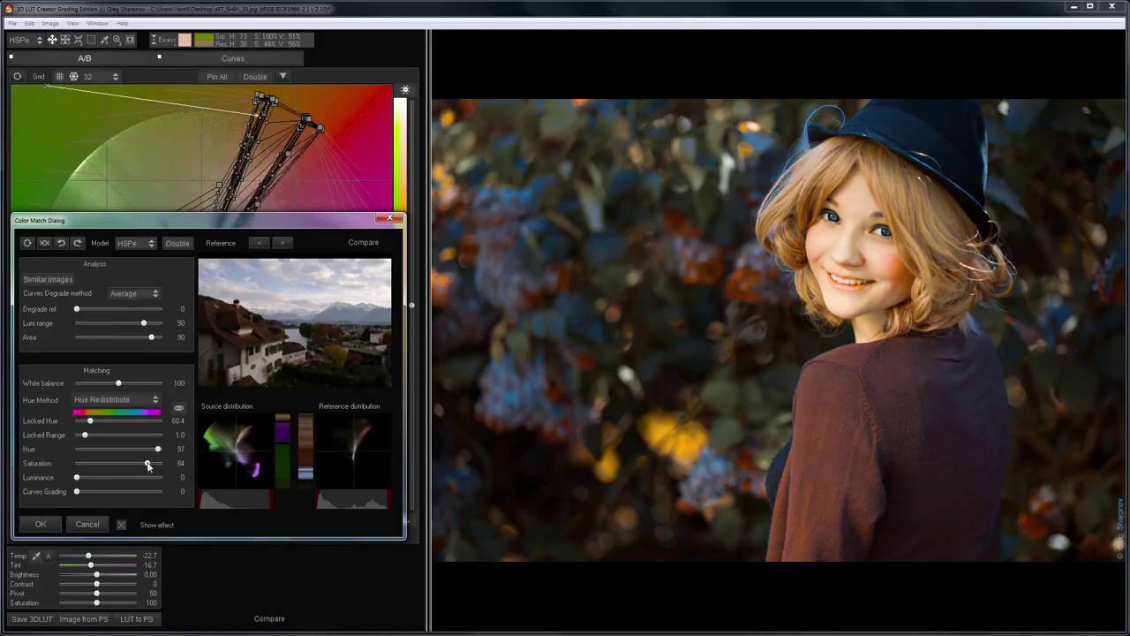
{"action": "left_click", "coordinate": [121, 525]}
- Step through the woman-in-red and cathedral references, lowering Hue to 93 and comparing each
{"action": "left_click", "coordinate": [281, 243]}
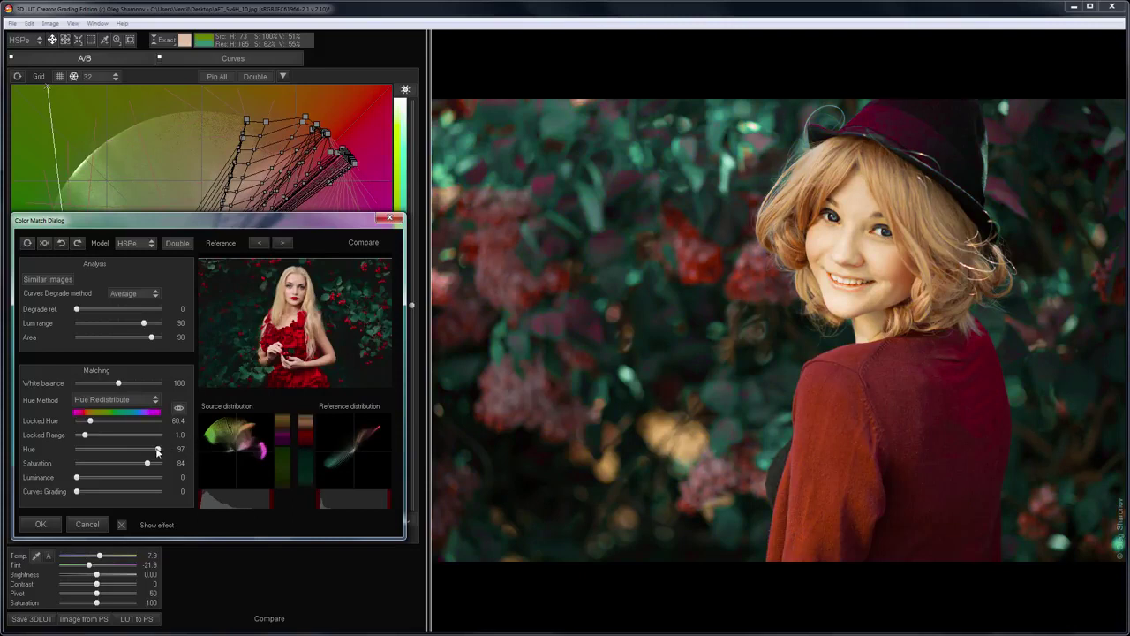
{"action": "left_click_drag", "start_coordinate": [158, 449], "coordinate": [155, 450]}
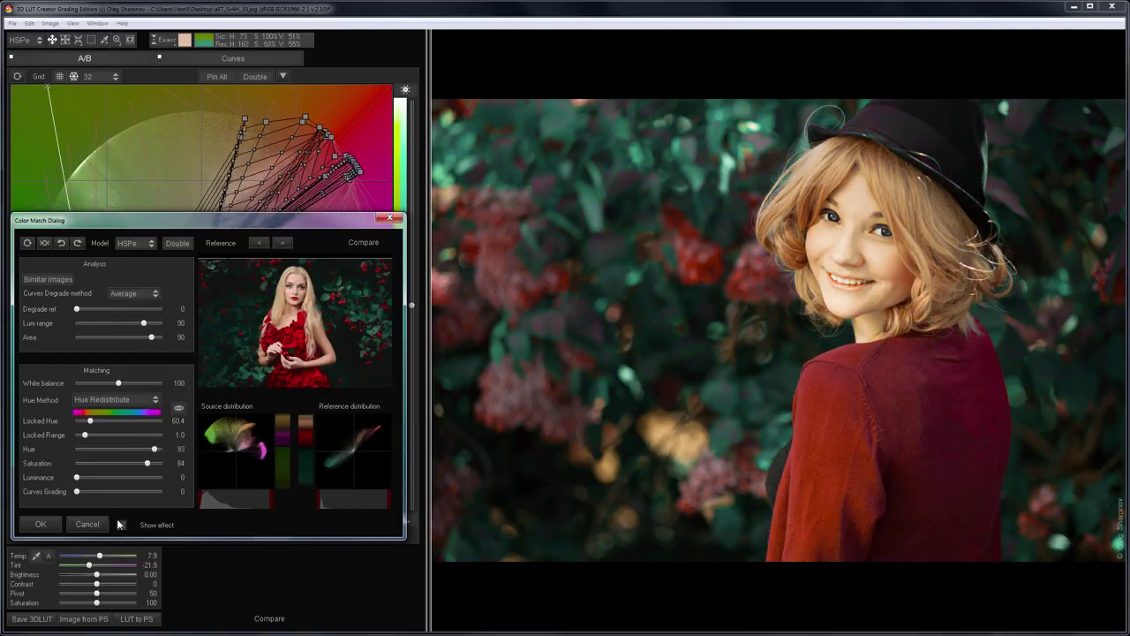
{"action": "left_click", "coordinate": [122, 525]}
{"action": "left_click", "coordinate": [122, 525]}
{"action": "left_click", "coordinate": [284, 243]}
{"action": "left_click", "coordinate": [122, 525]}
{"action": "left_click", "coordinate": [122, 525]}
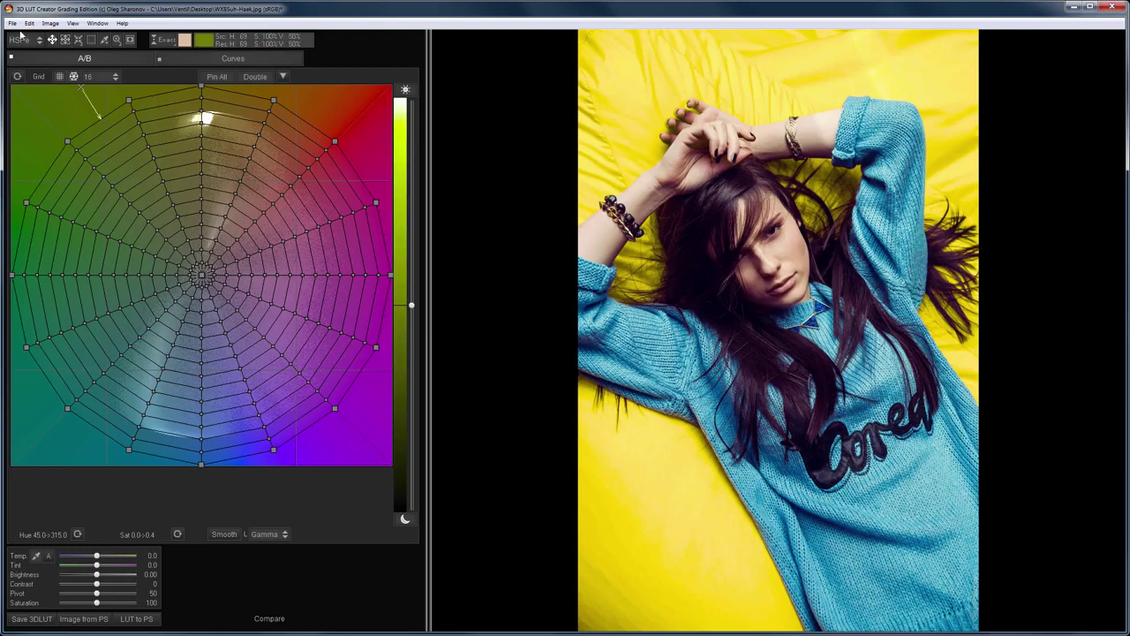
- Load a colour palette as the reference and auto-match the photo to it
{"action": "left_click", "coordinate": [13, 22]}
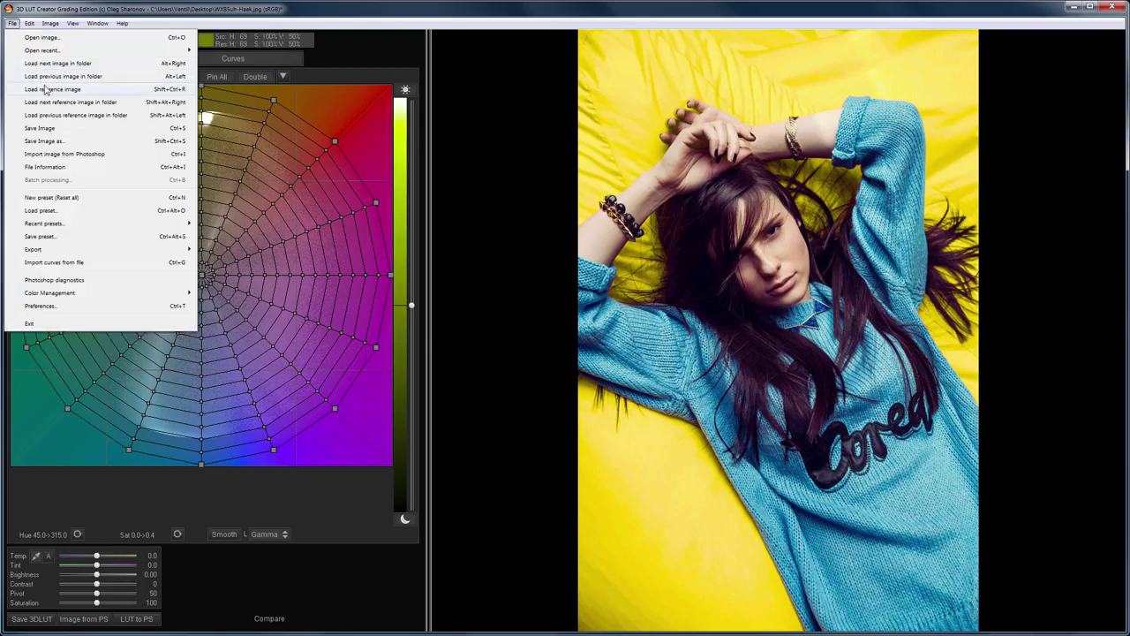
{"action": "left_click", "coordinate": [52, 89]}
{"action": "double_click", "coordinate": [51, 95]}
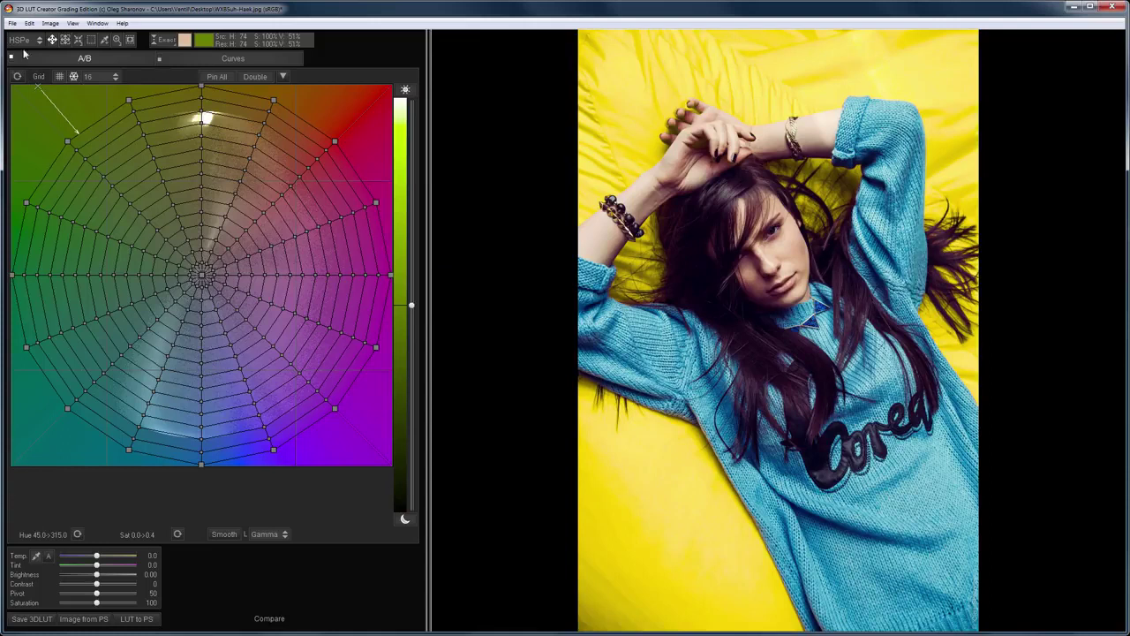
{"action": "left_click", "coordinate": [30, 22]}
{"action": "left_click", "coordinate": [74, 193]}
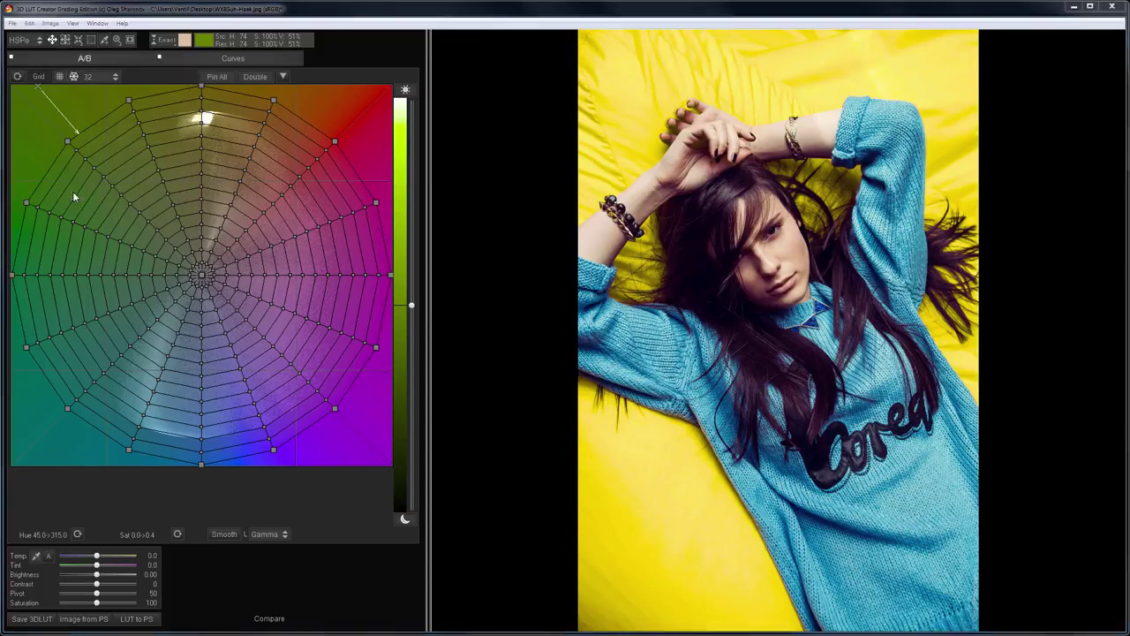
- Set Model to HSP3, locked range to 4.4, Saturation to 81, and compare
{"action": "left_click", "coordinate": [124, 243]}
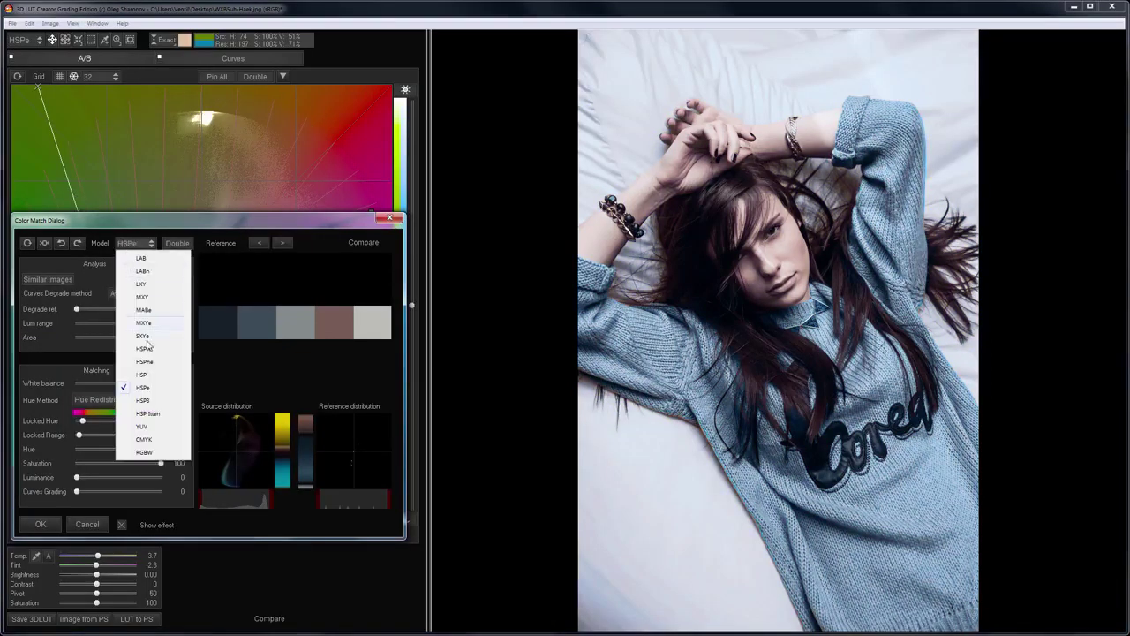
{"action": "left_click", "coordinate": [152, 407]}
{"action": "left_click_drag", "start_coordinate": [79, 435], "coordinate": [114, 438]}
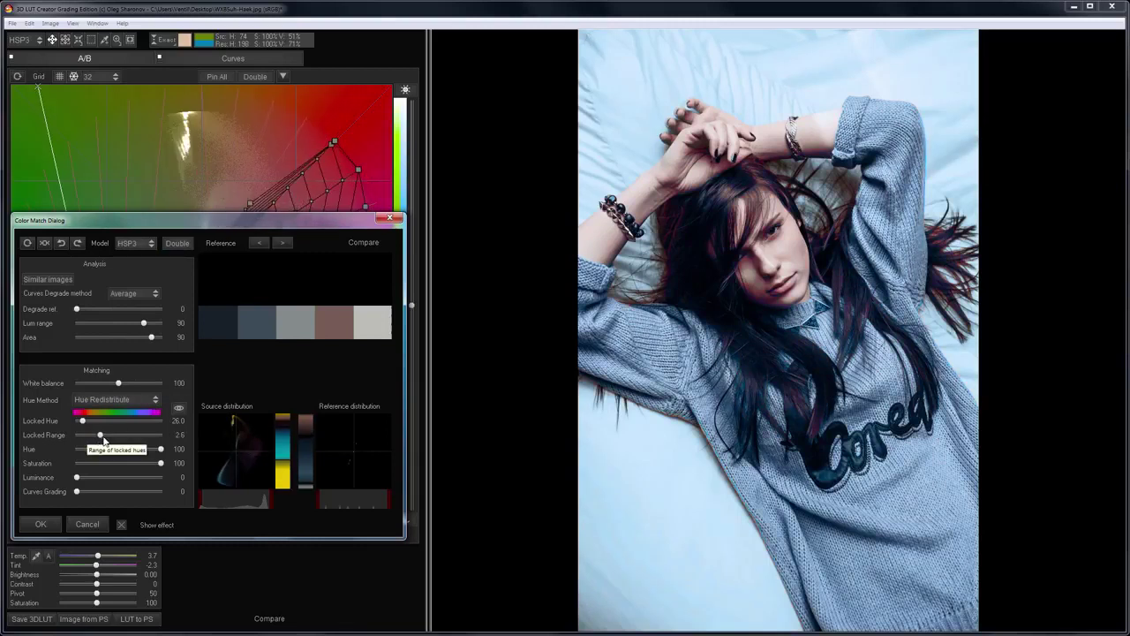
{"action": "left_click_drag", "start_coordinate": [159, 468], "coordinate": [146, 468]}
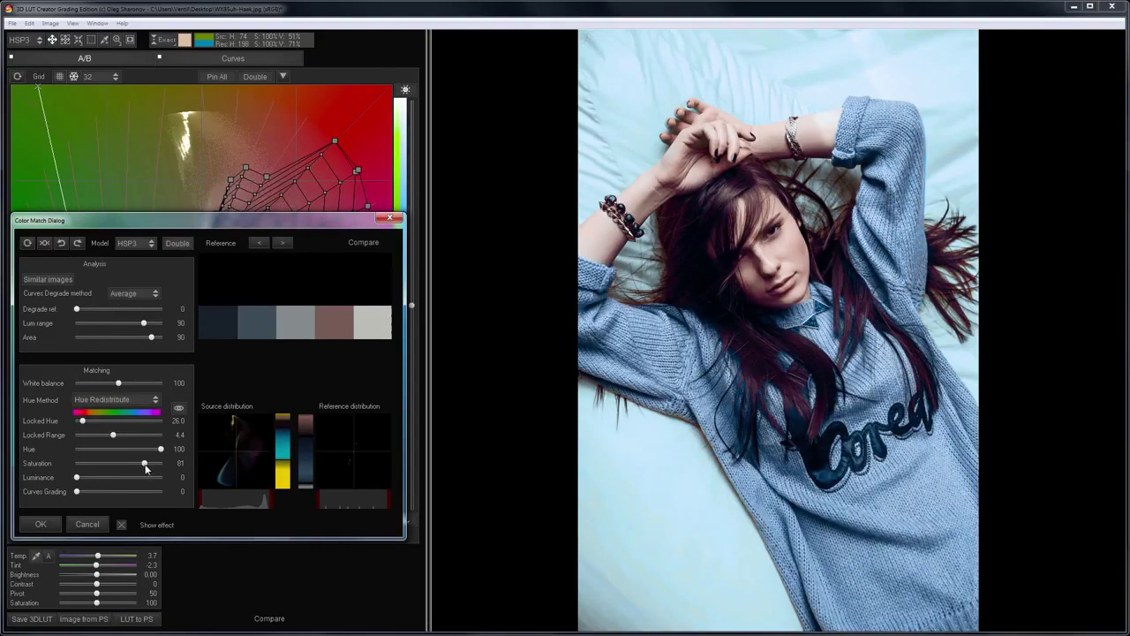
{"action": "left_click", "coordinate": [122, 524]}
{"action": "left_click", "coordinate": [122, 525]}
- Advance to the next palette, set Locked Hue to 80.5 with full saturation, and compare
{"action": "left_click", "coordinate": [281, 243]}
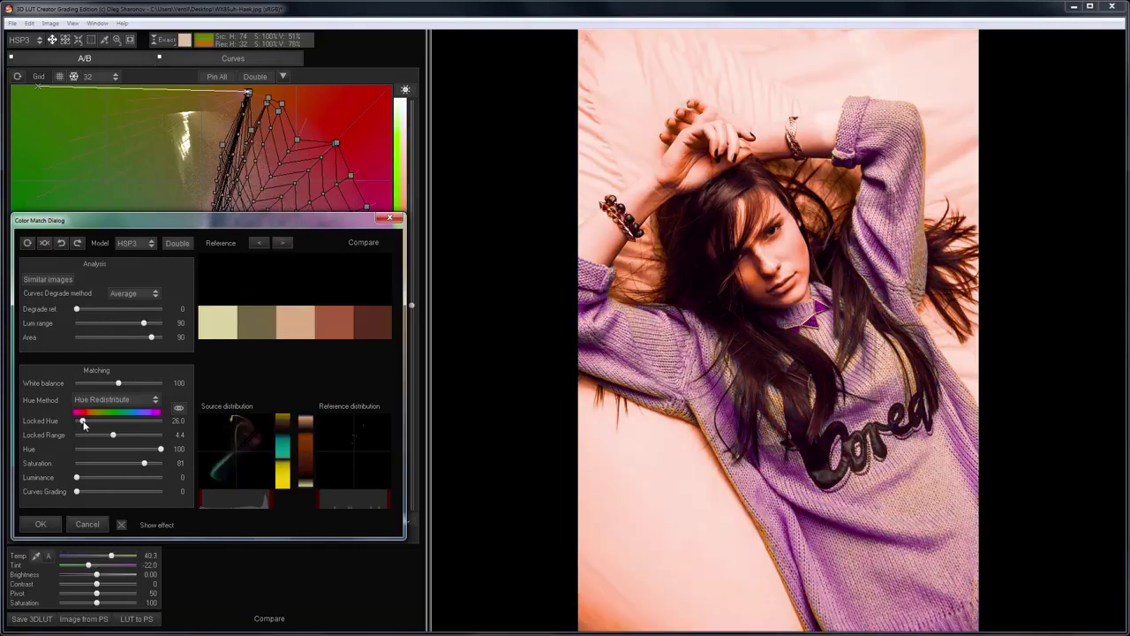
{"action": "mouse_move", "coordinate": [82, 421]}
{"action": "left_mouse_down"}
{"action": "mouse_move", "coordinate": [94, 421]}
{"action": "mouse_move", "coordinate": [92, 435]}
{"action": "left_mouse_up"}
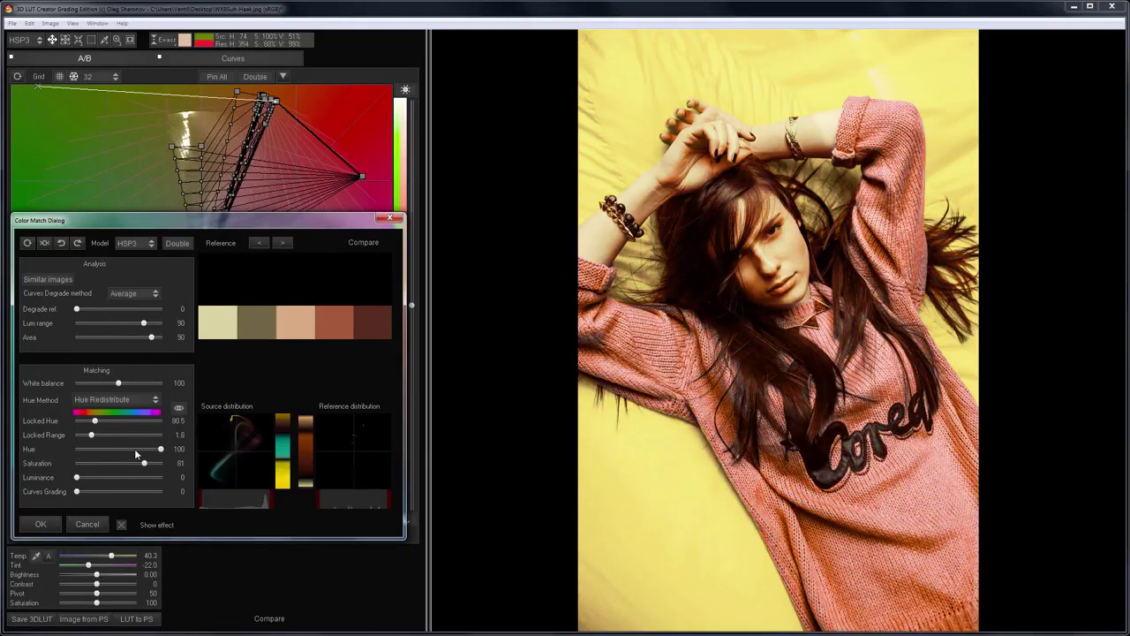
{"action": "left_click_drag", "start_coordinate": [144, 463], "coordinate": [164, 468]}
{"action": "left_click", "coordinate": [122, 525]}
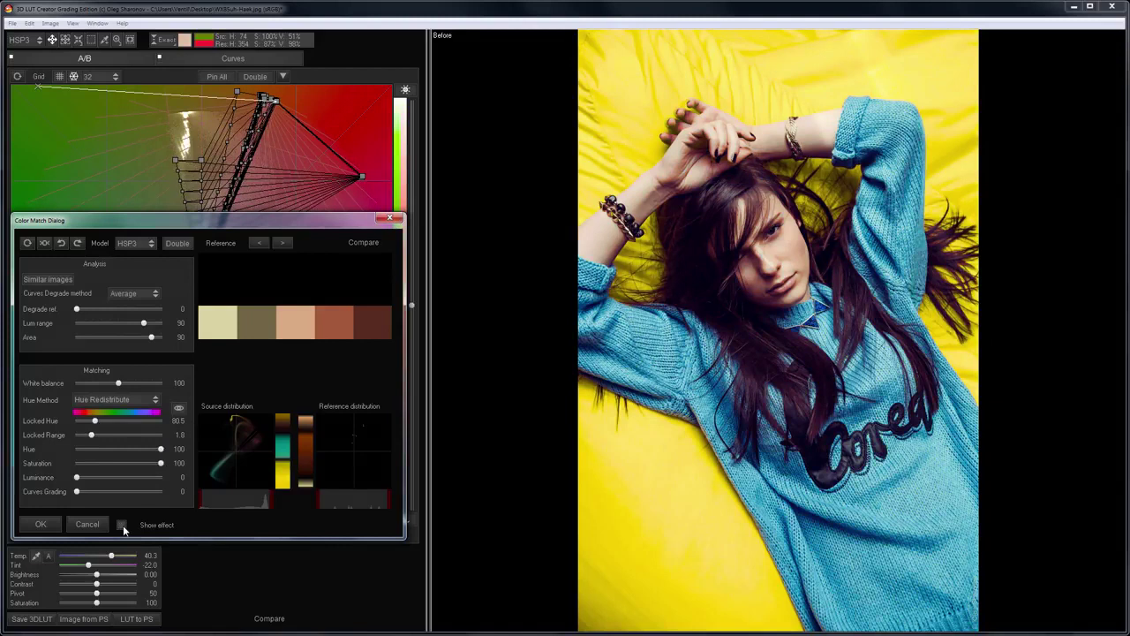
{"action": "left_click", "coordinate": [122, 525]}
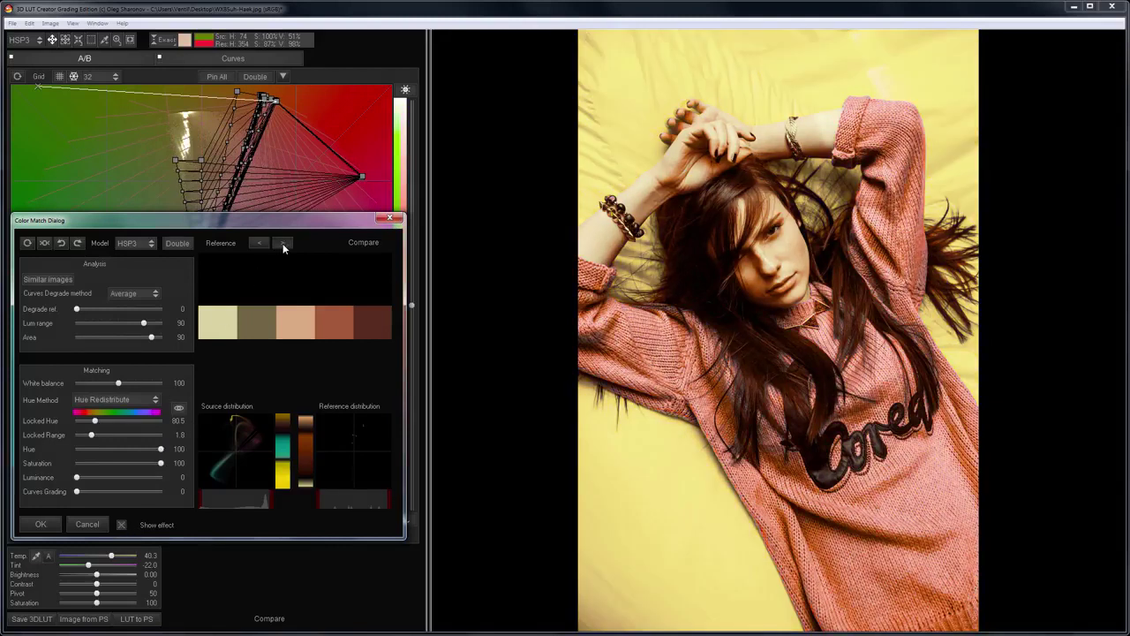
- Advance to the next palette, set Locked Hue to 50.3 and range 5.0, and compare
{"action": "left_click", "coordinate": [281, 243]}
{"action": "left_click_drag", "start_coordinate": [95, 421], "coordinate": [119, 435]}
{"action": "left_click", "coordinate": [122, 524]}
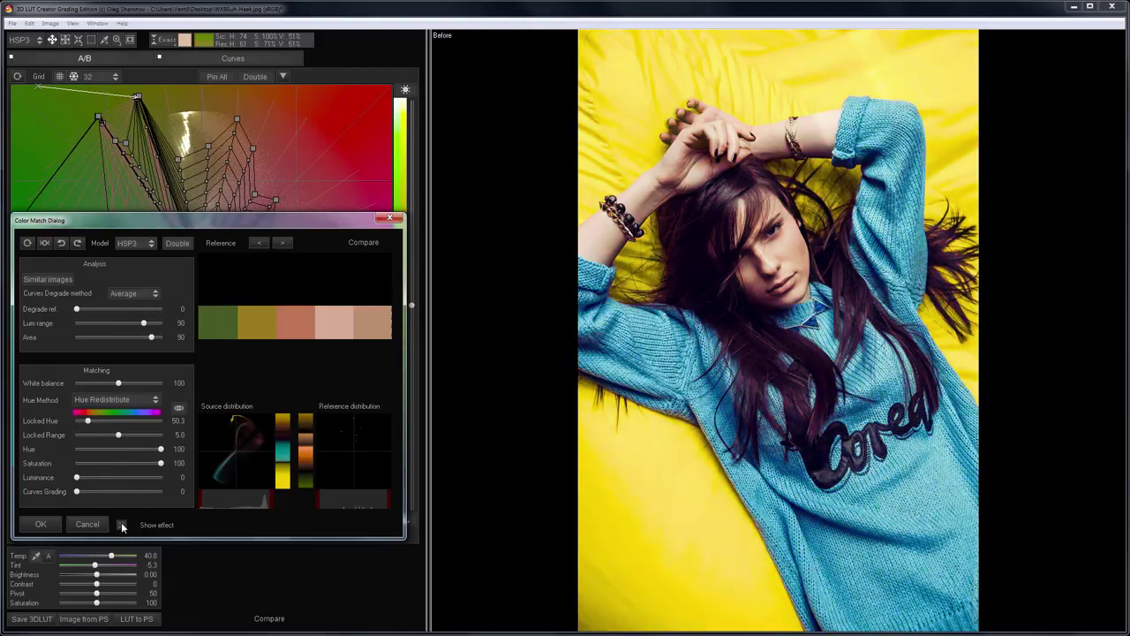
{"action": "left_click", "coordinate": [122, 525]}
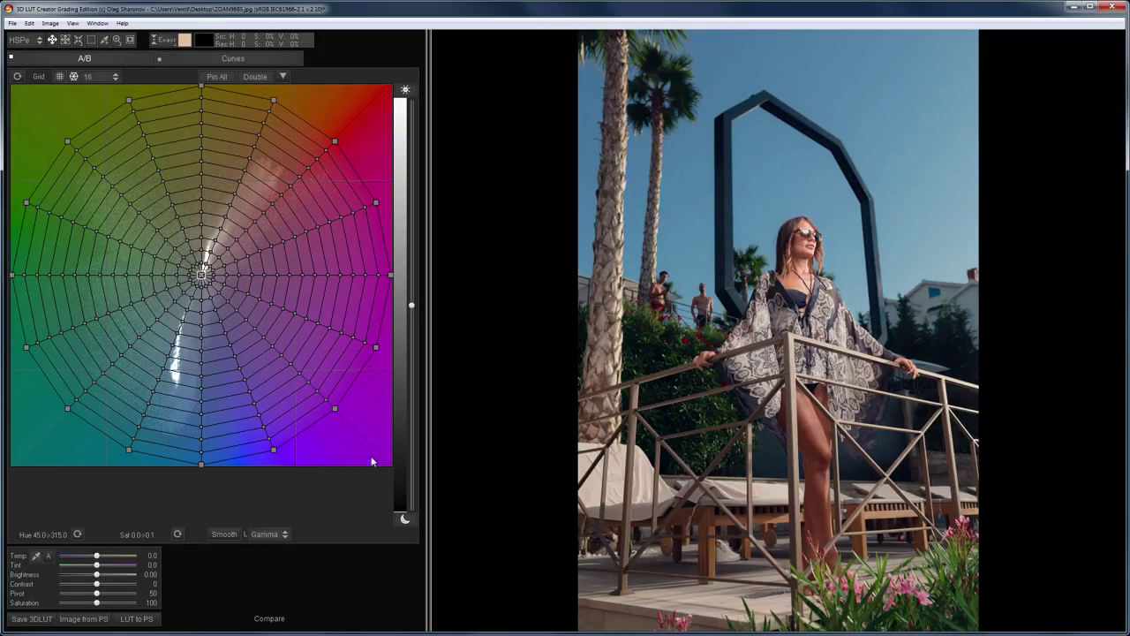
- Load 1.jpg, the hazy city photo, as reference and auto-match colours
{"action": "left_click", "coordinate": [12, 24]}
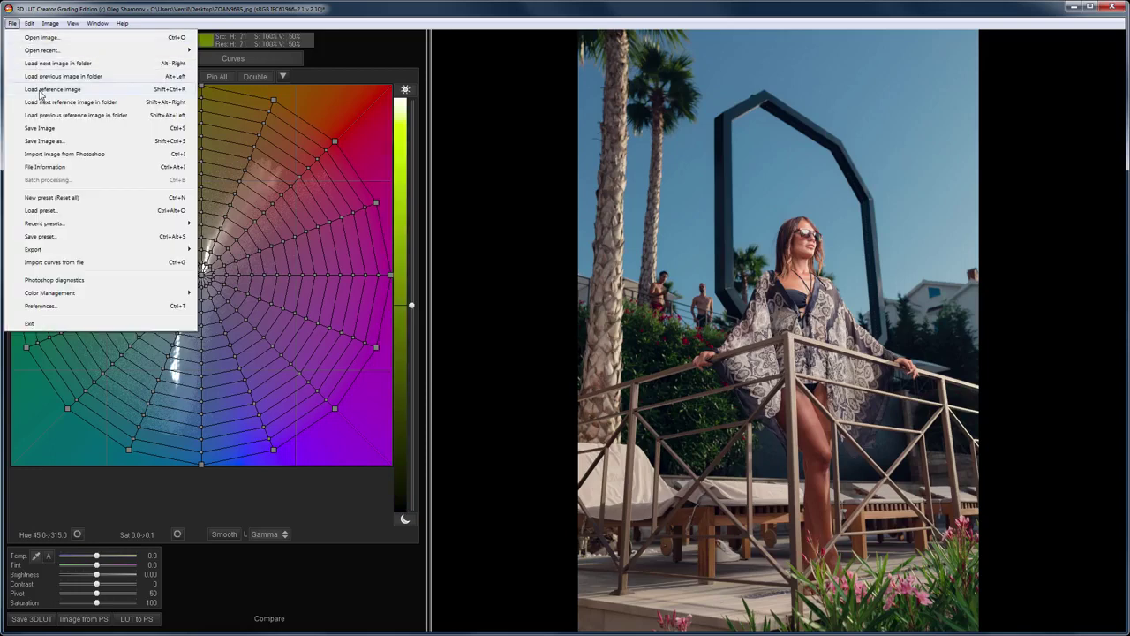
{"action": "left_click", "coordinate": [42, 94]}
{"action": "double_click", "coordinate": [53, 122]}
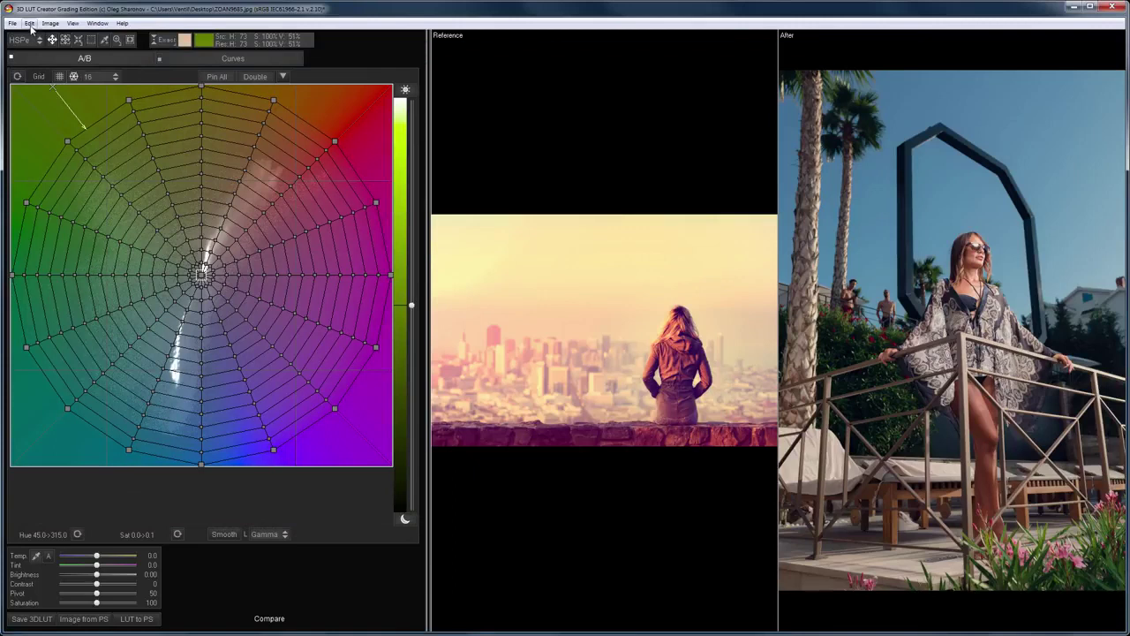
{"action": "left_click", "coordinate": [29, 23]}
{"action": "left_click", "coordinate": [63, 190]}
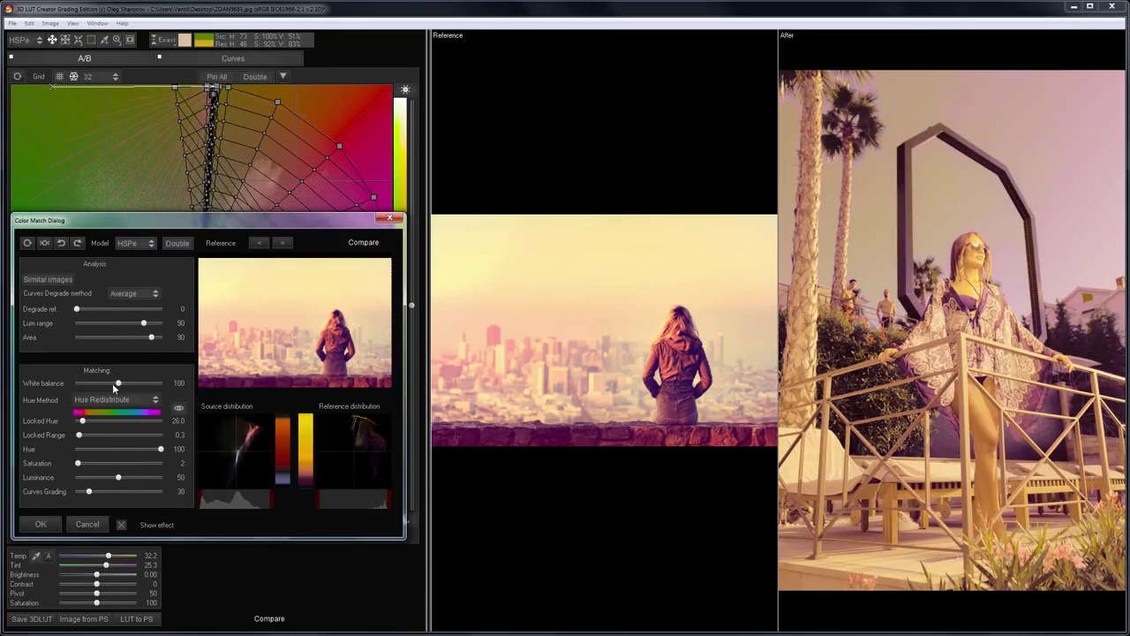
- Set White balance and Hue to 0, Degrade rel. to 100, Saturation to 34, then compare
{"action": "left_click_drag", "start_coordinate": [115, 383], "coordinate": [77, 383]}
{"action": "mouse_move", "coordinate": [160, 449]}
{"action": "left_mouse_down"}
{"action": "mouse_move", "coordinate": [76, 448]}
{"action": "mouse_move", "coordinate": [77, 477]}
{"action": "left_mouse_up"}
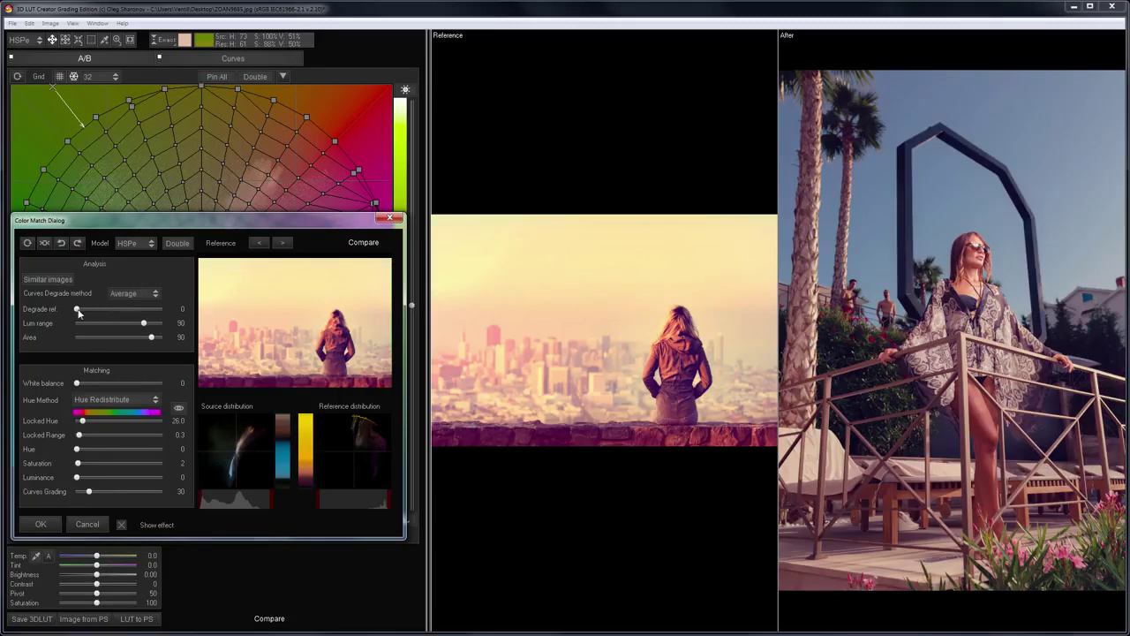
{"action": "left_click", "coordinate": [169, 306]}
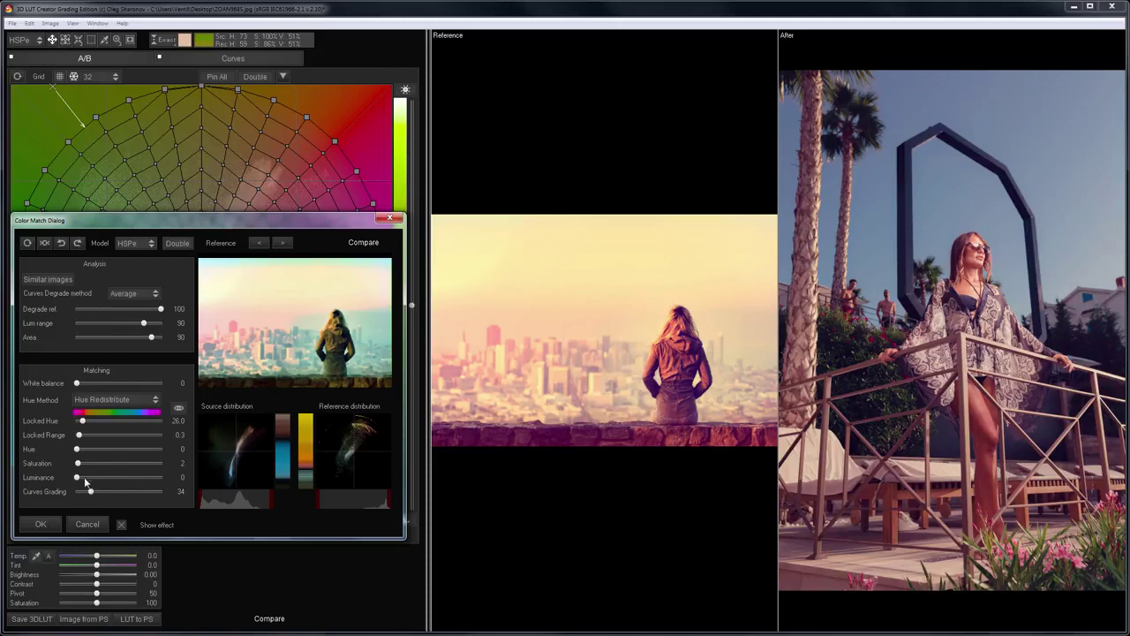
{"action": "left_click_drag", "start_coordinate": [78, 464], "coordinate": [105, 470]}
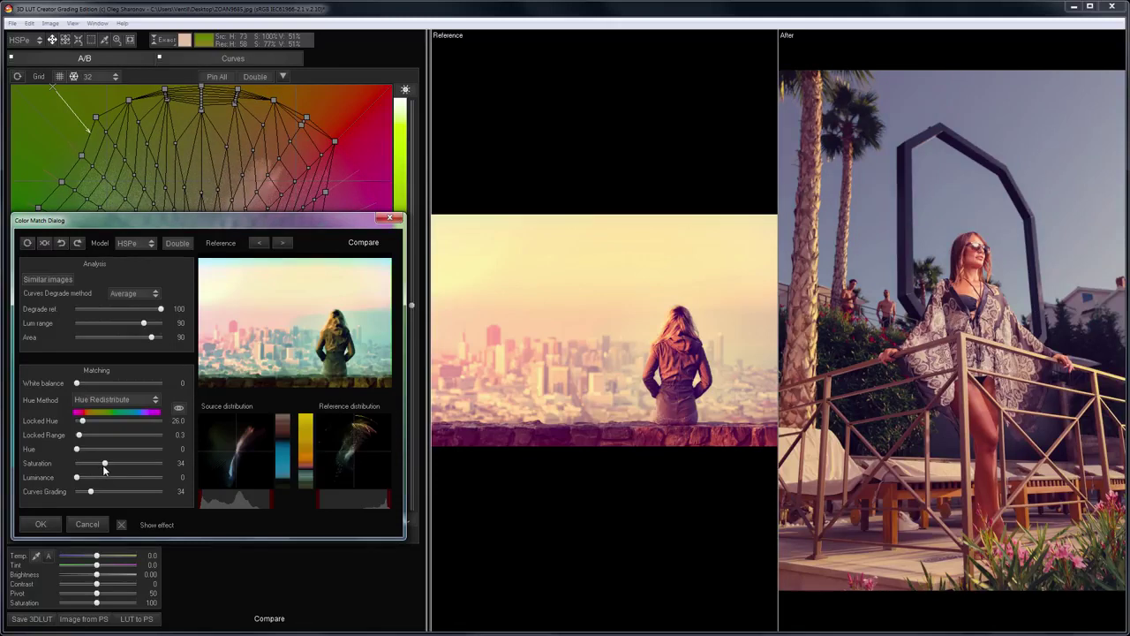
{"action": "left_click", "coordinate": [122, 525]}
{"action": "left_click", "coordinate": [122, 525]}
- Match to the woman-by-window reference with lower saturation and stronger curves grading, then compare
{"action": "left_click", "coordinate": [282, 242]}
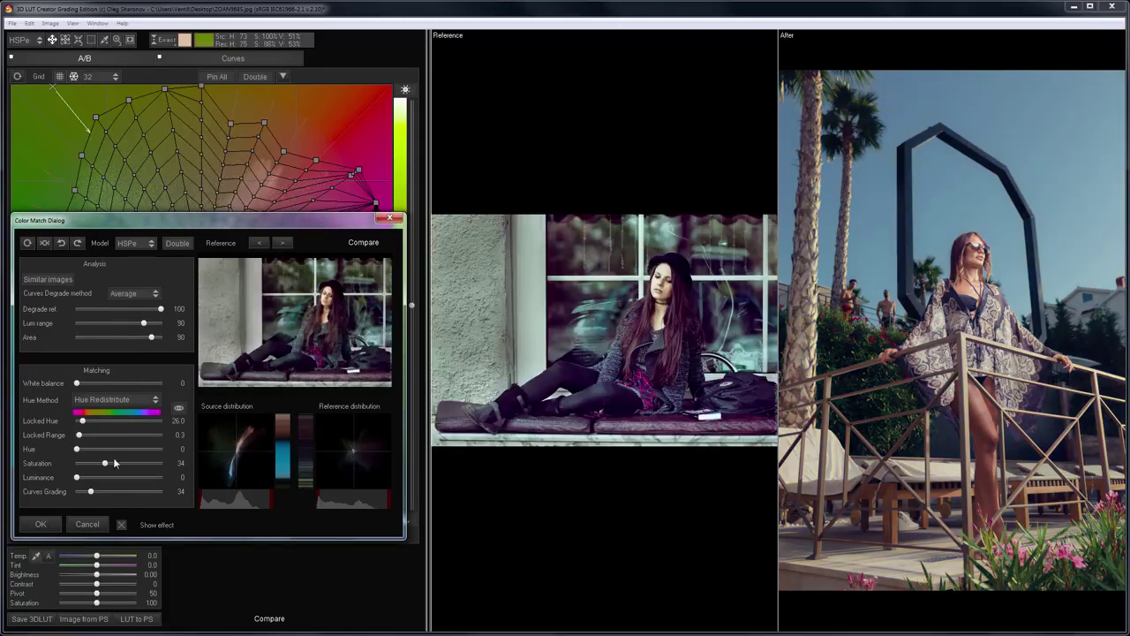
{"action": "mouse_move", "coordinate": [107, 462]}
{"action": "left_mouse_down"}
{"action": "mouse_move", "coordinate": [123, 492]}
{"action": "mouse_move", "coordinate": [143, 493]}
{"action": "left_mouse_up"}
{"action": "left_click", "coordinate": [123, 526]}
{"action": "left_click", "coordinate": [123, 526]}
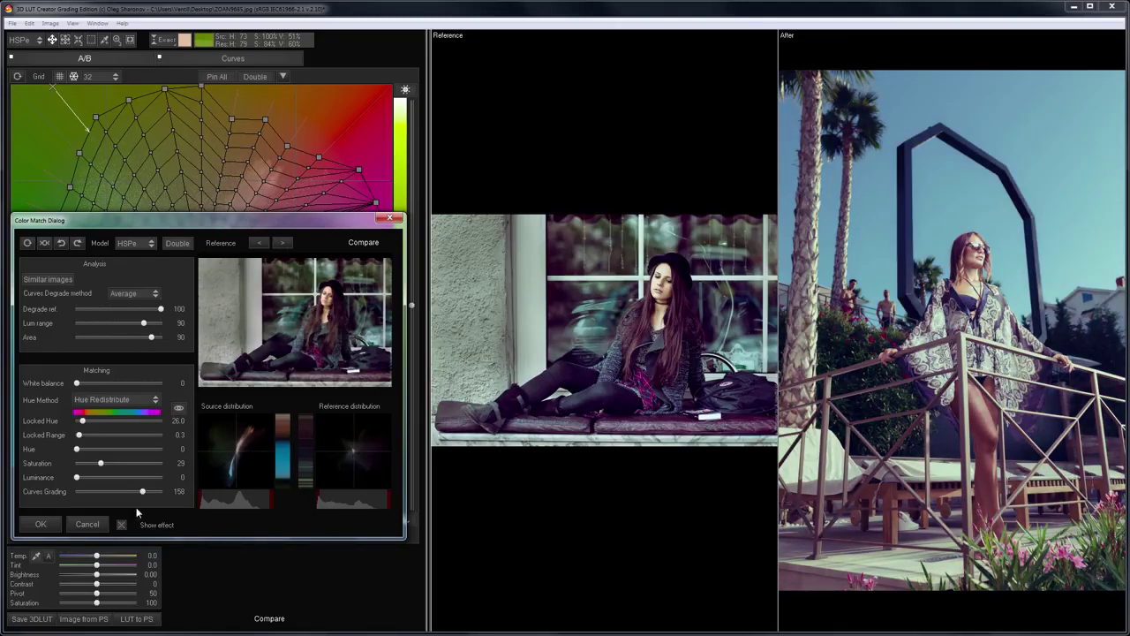
- Match to the foggy cliff with Equalize degrade, Curves Grading 114 and Saturation 24, then compare
{"action": "left_click", "coordinate": [283, 244]}
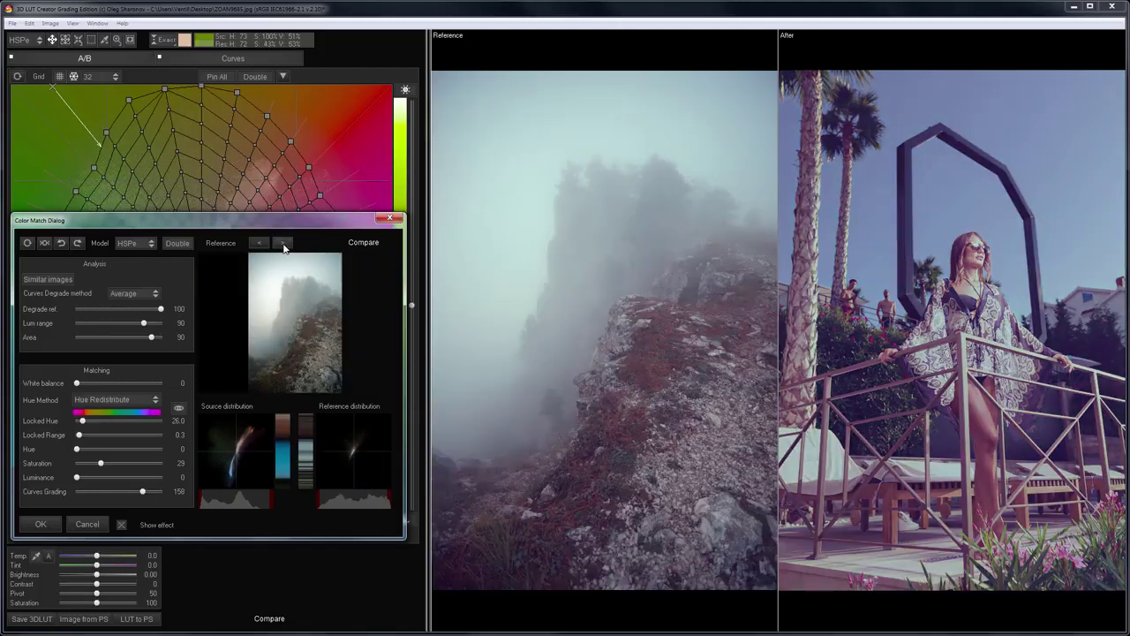
{"action": "left_click", "coordinate": [131, 293]}
{"action": "left_click", "coordinate": [150, 407]}
{"action": "left_click_drag", "start_coordinate": [144, 491], "coordinate": [132, 491]}
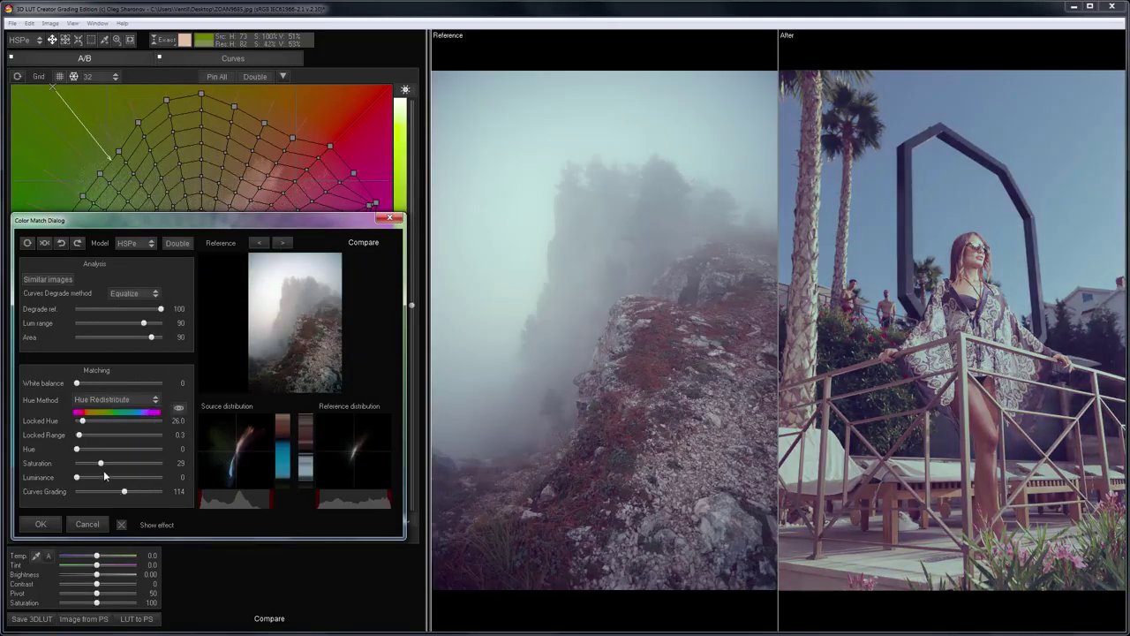
{"action": "left_click_drag", "start_coordinate": [102, 466], "coordinate": [97, 466]}
{"action": "left_click", "coordinate": [122, 525]}
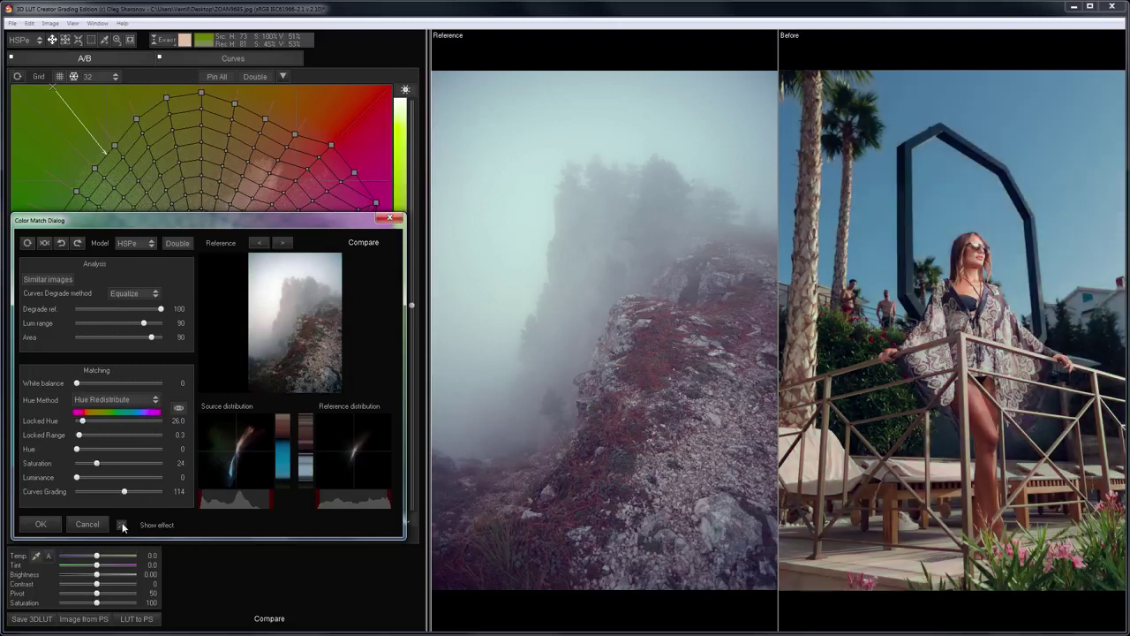
{"action": "left_click", "coordinate": [122, 524]}
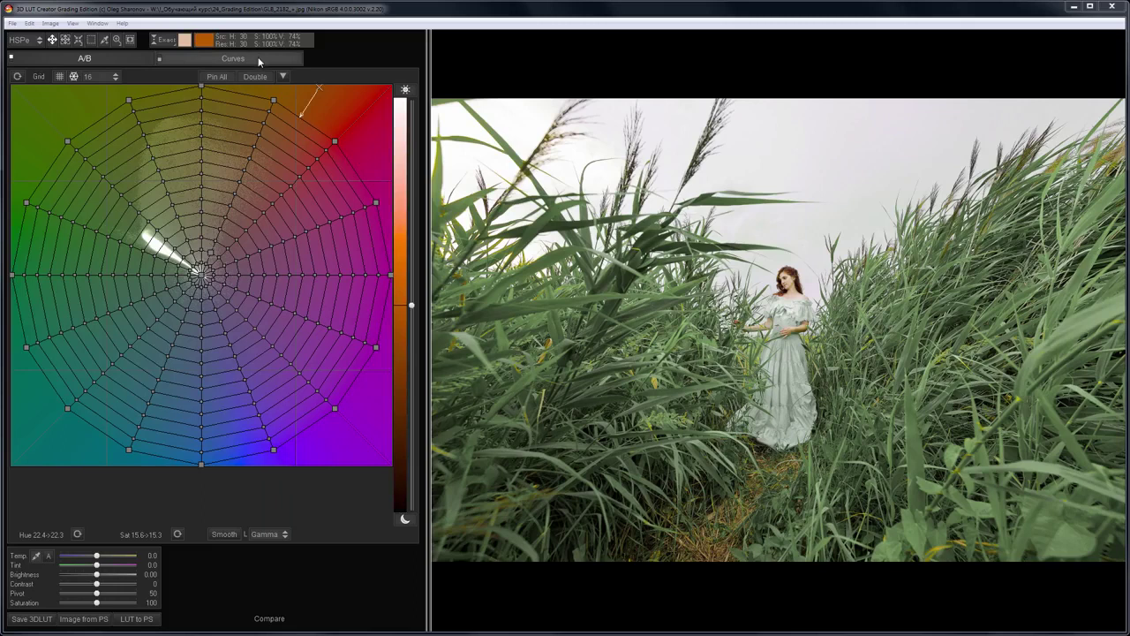
- Set the lower curve panel to 3-Way; shift Offset green-yellow, Gamma teal, Gain yellow
{"action": "left_click", "coordinate": [258, 59]}
{"action": "left_click", "coordinate": [30, 341]}
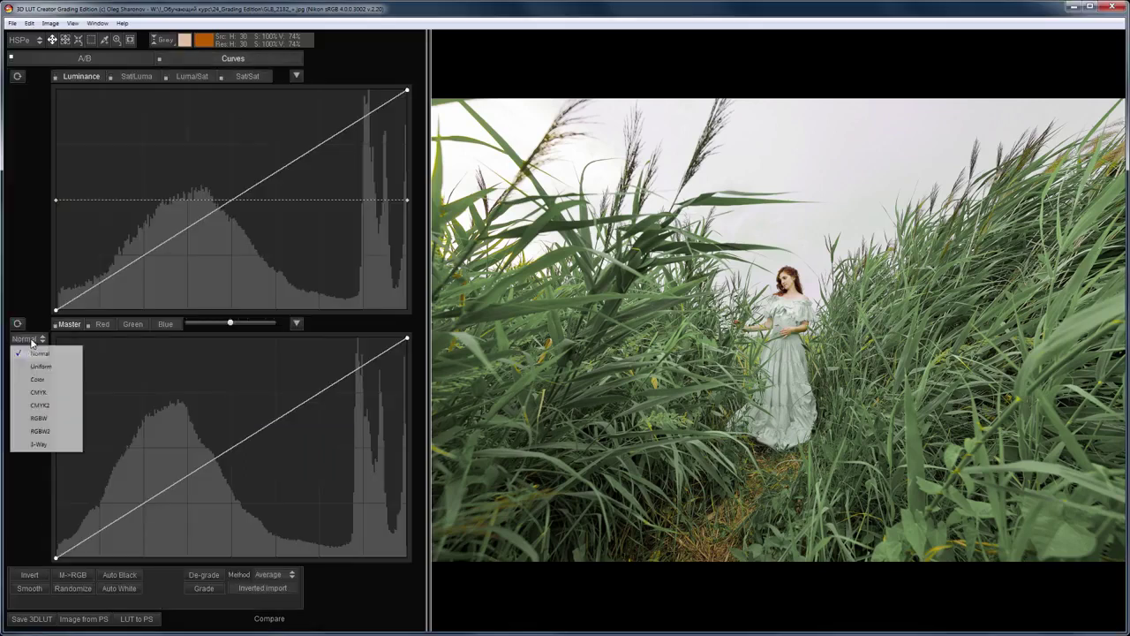
{"action": "left_click", "coordinate": [38, 444]}
{"action": "left_click", "coordinate": [102, 324]}
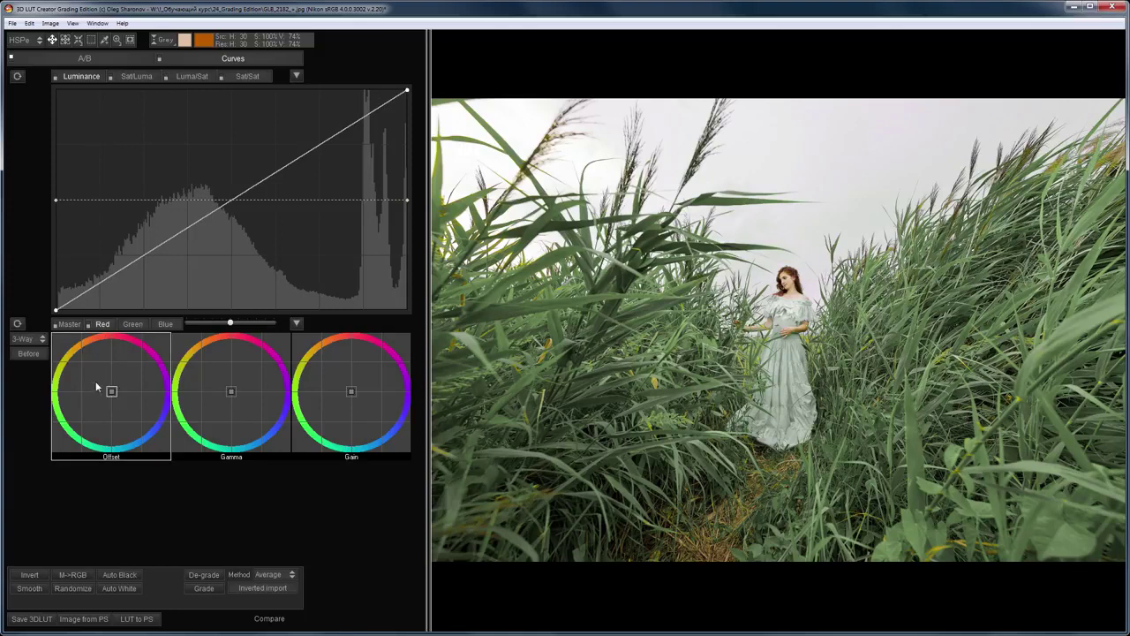
{"action": "left_click_drag", "start_coordinate": [106, 391], "coordinate": [80, 381]}
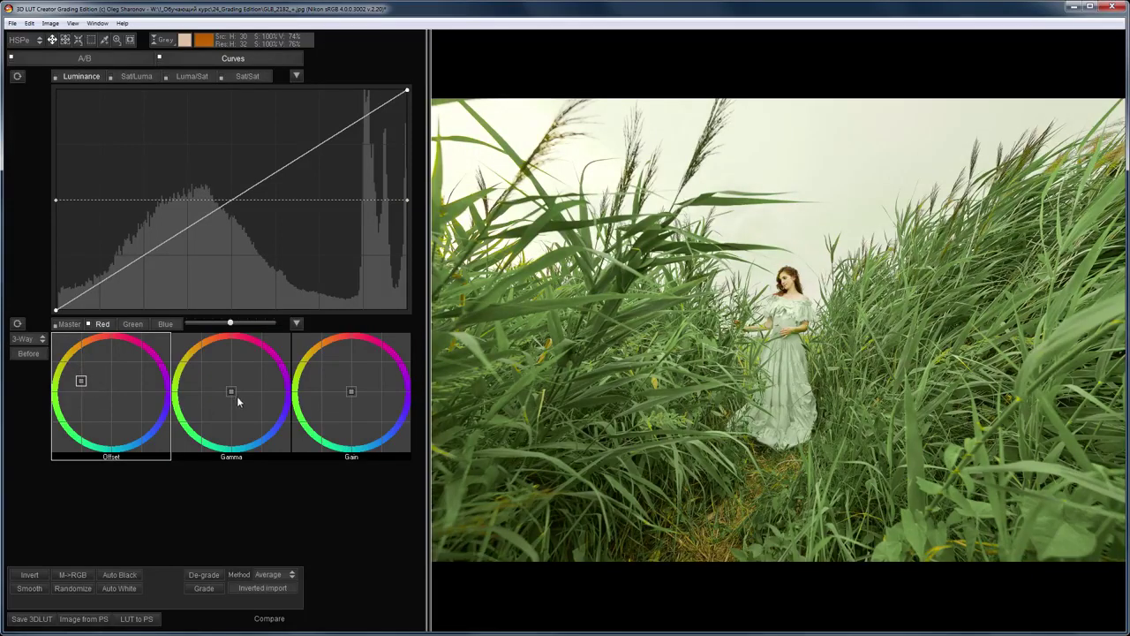
{"action": "left_click_drag", "start_coordinate": [237, 394], "coordinate": [257, 411]}
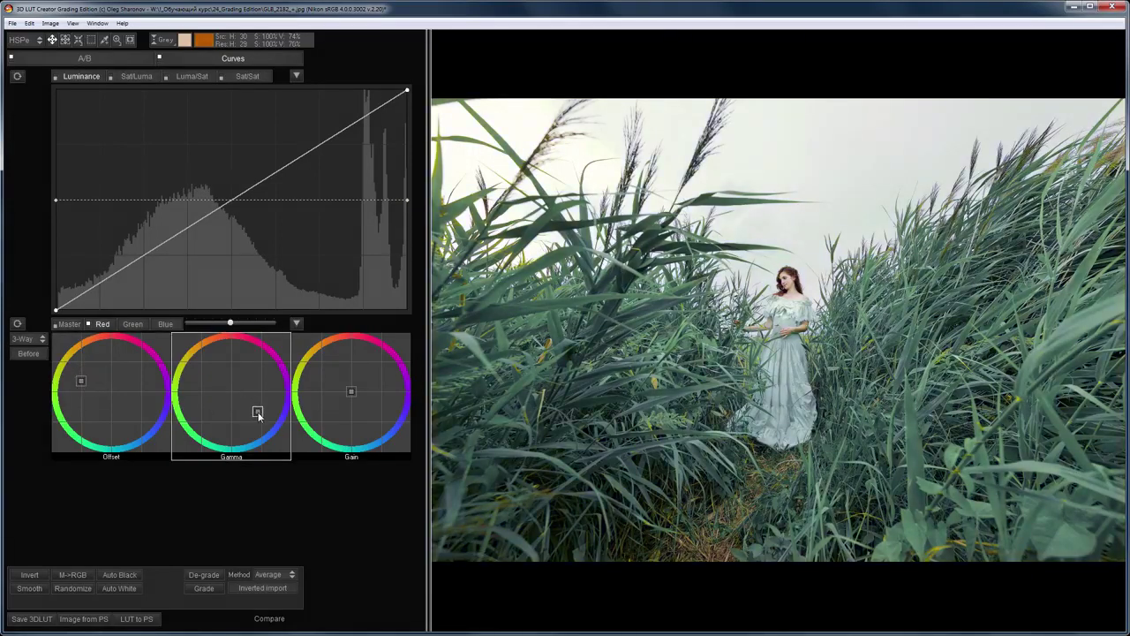
{"action": "left_click_drag", "start_coordinate": [357, 396], "coordinate": [315, 366]}
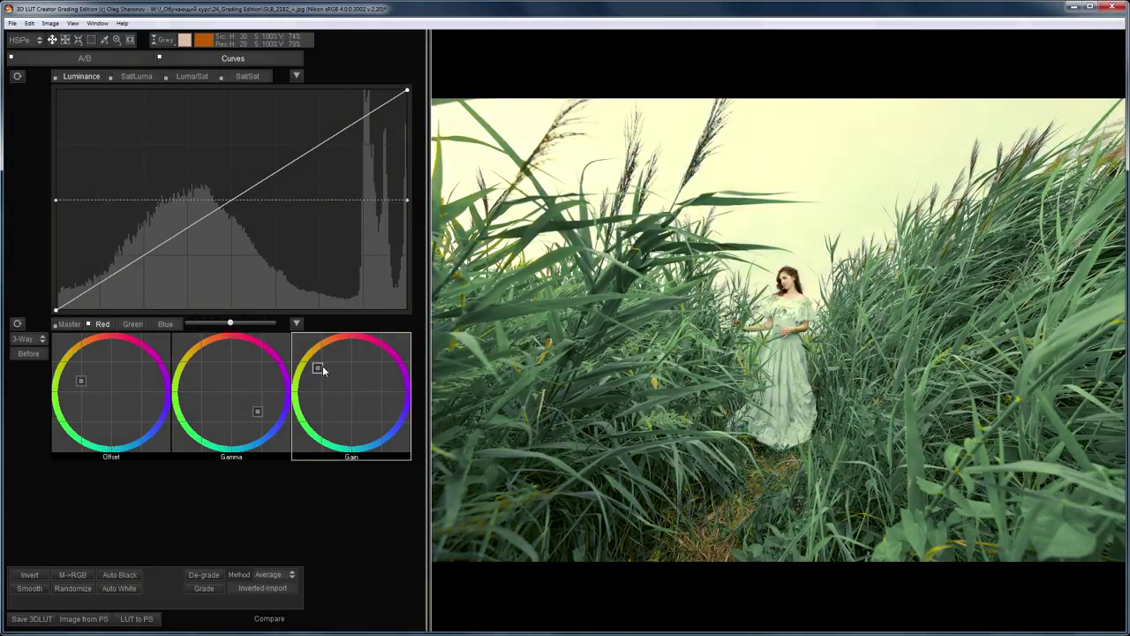
{"action": "left_click_drag", "start_coordinate": [257, 411], "coordinate": [261, 415]}
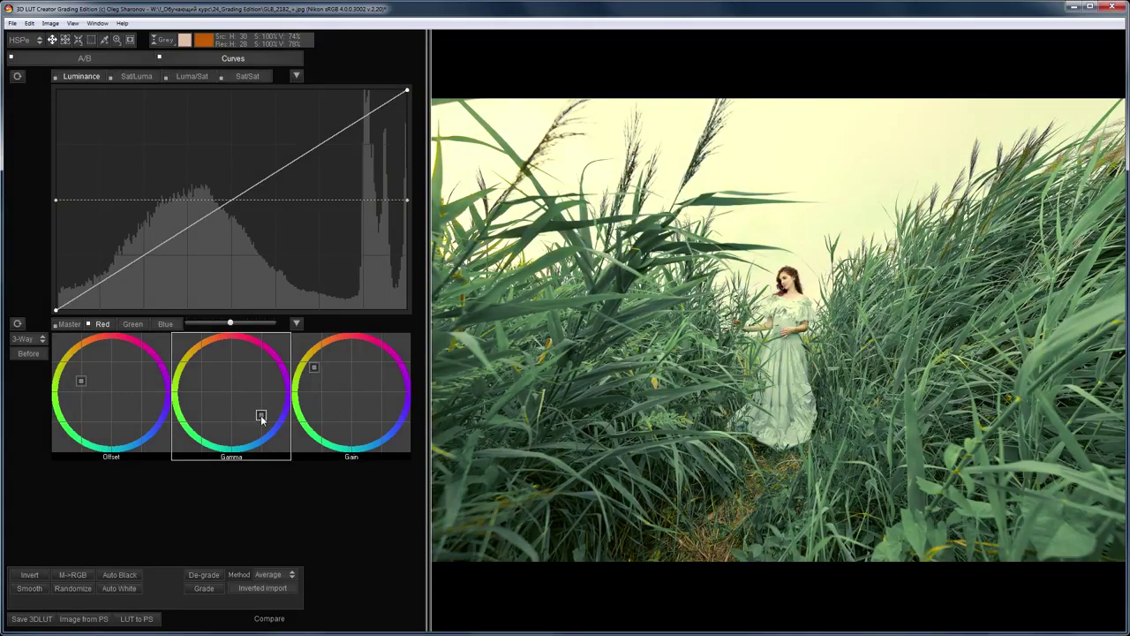
{"action": "left_click", "coordinate": [261, 419]}
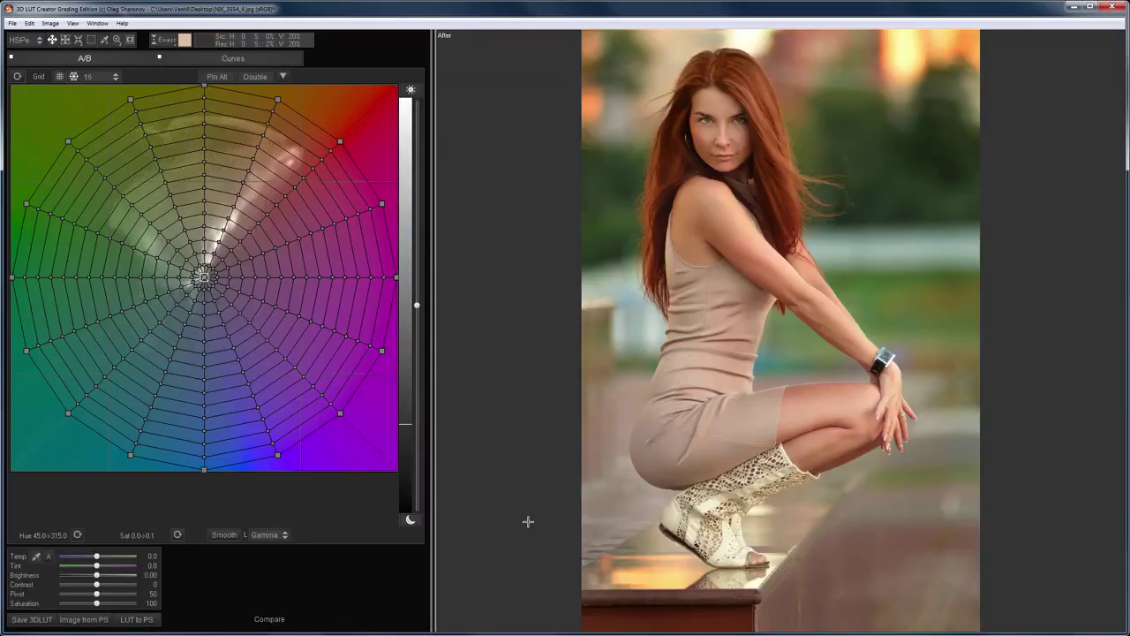
- In Look Manager's Grading Edition presets, apply AB - Lab B=A, then the last toning preset
{"action": "left_click", "coordinate": [97, 23]}
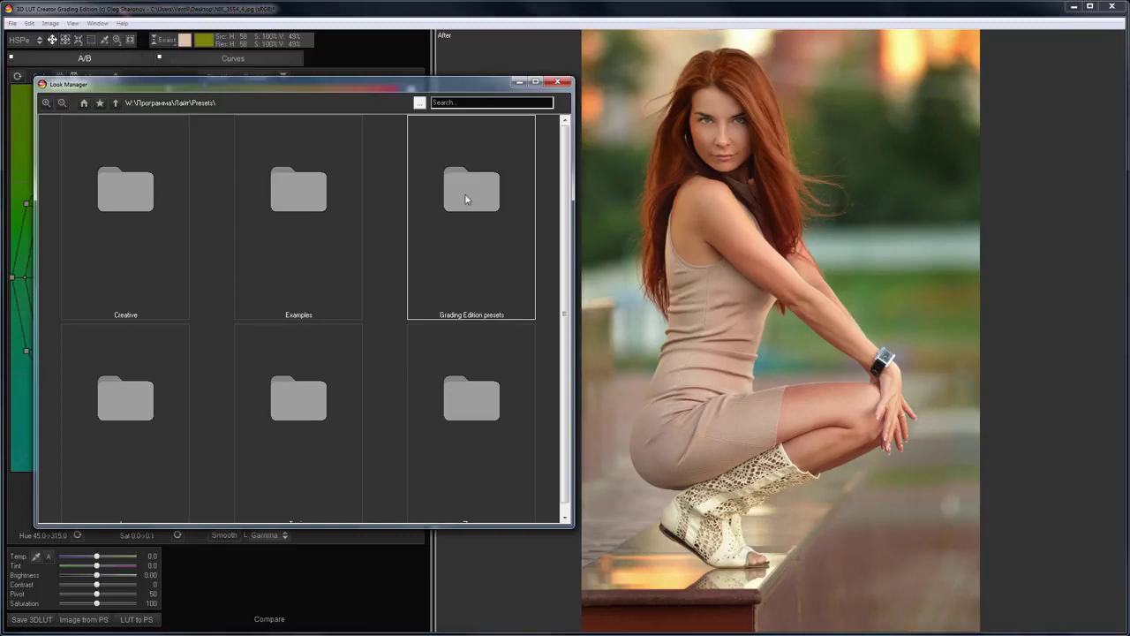
{"action": "double_click", "coordinate": [465, 193]}
{"action": "left_click_drag", "start_coordinate": [565, 187], "coordinate": [559, 198]}
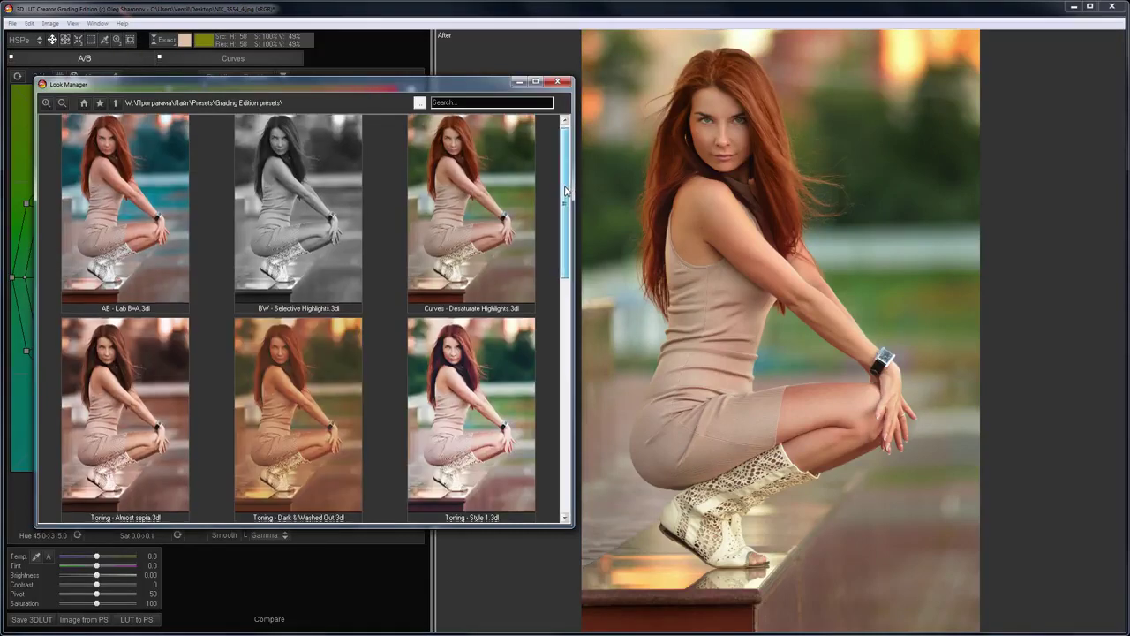
{"action": "left_click", "coordinate": [153, 184]}
{"action": "left_click_drag", "start_coordinate": [565, 191], "coordinate": [565, 384]}
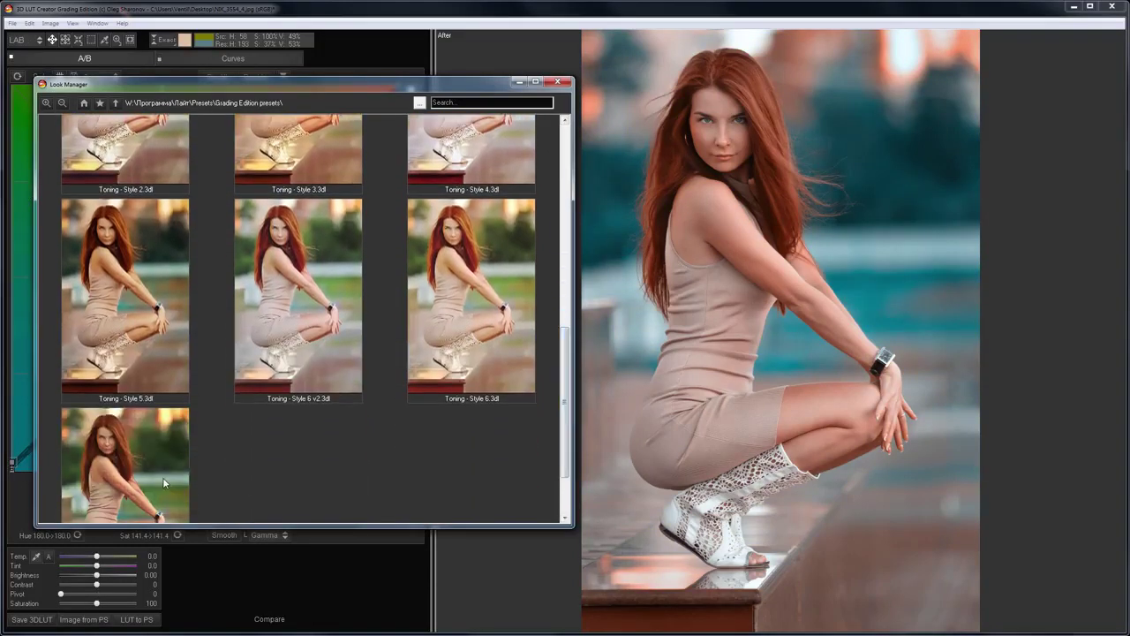
{"action": "left_click", "coordinate": [162, 477]}
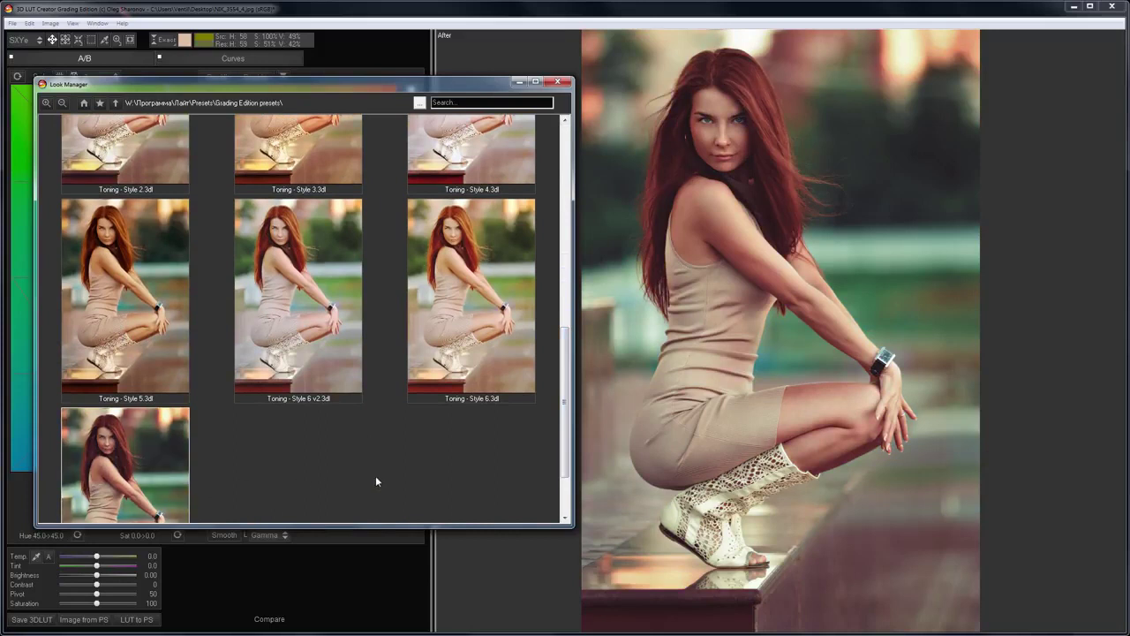
{"action": "left_click", "coordinate": [557, 81]}
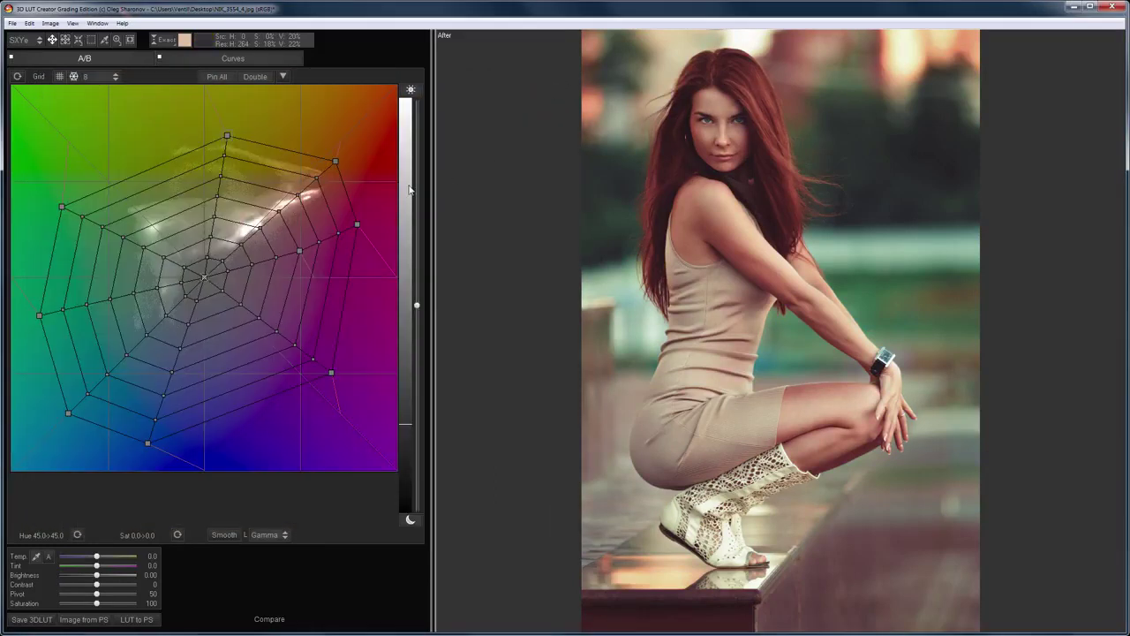
- Reset the RGB curves to straight lines and generate a random set
{"action": "left_click", "coordinate": [278, 58]}
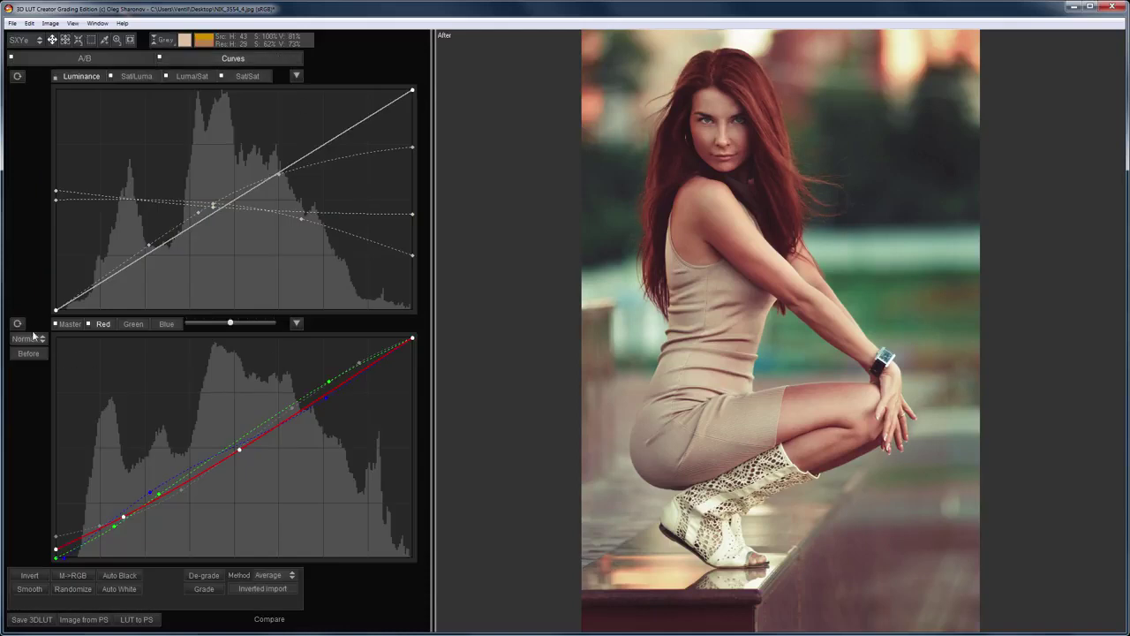
{"action": "left_click", "coordinate": [17, 325]}
{"action": "left_click", "coordinate": [87, 592]}
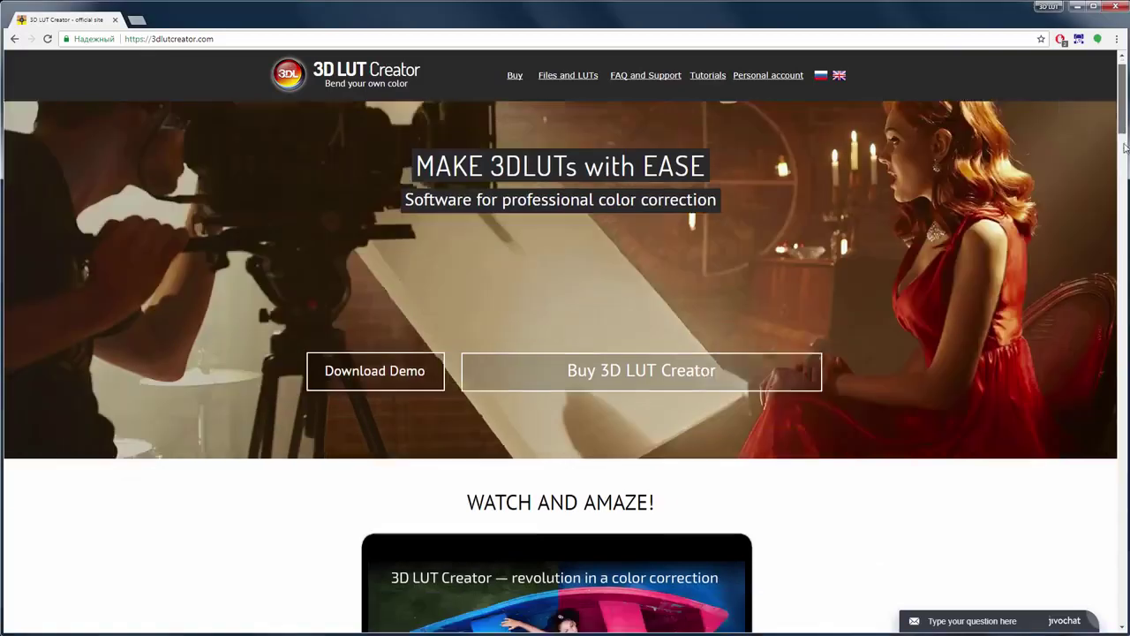
- Scroll the 3dlutcreator.com page down to the edition versions and prices table
{"action": "left_click_drag", "start_coordinate": [1125, 121], "coordinate": [1123, 527]}
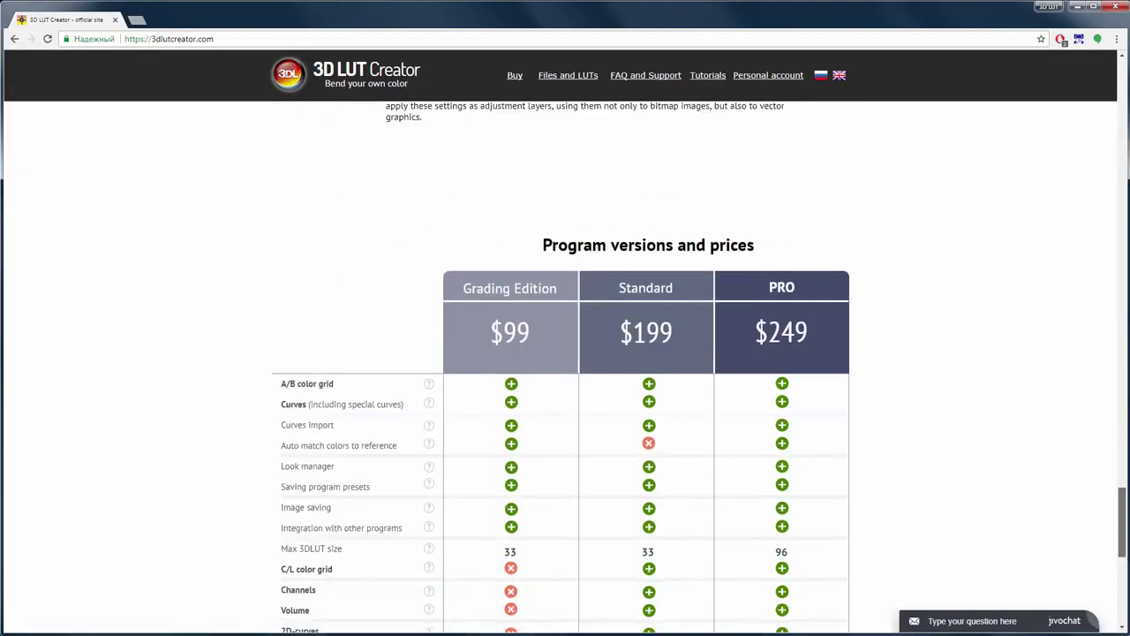
{"action": "scroll", "coordinate": [566, 353], "scroll_direction": "down", "scroll_amount": 2}
{"action": "scroll", "coordinate": [565, 354], "scroll_direction": "up", "scroll_amount": 1}
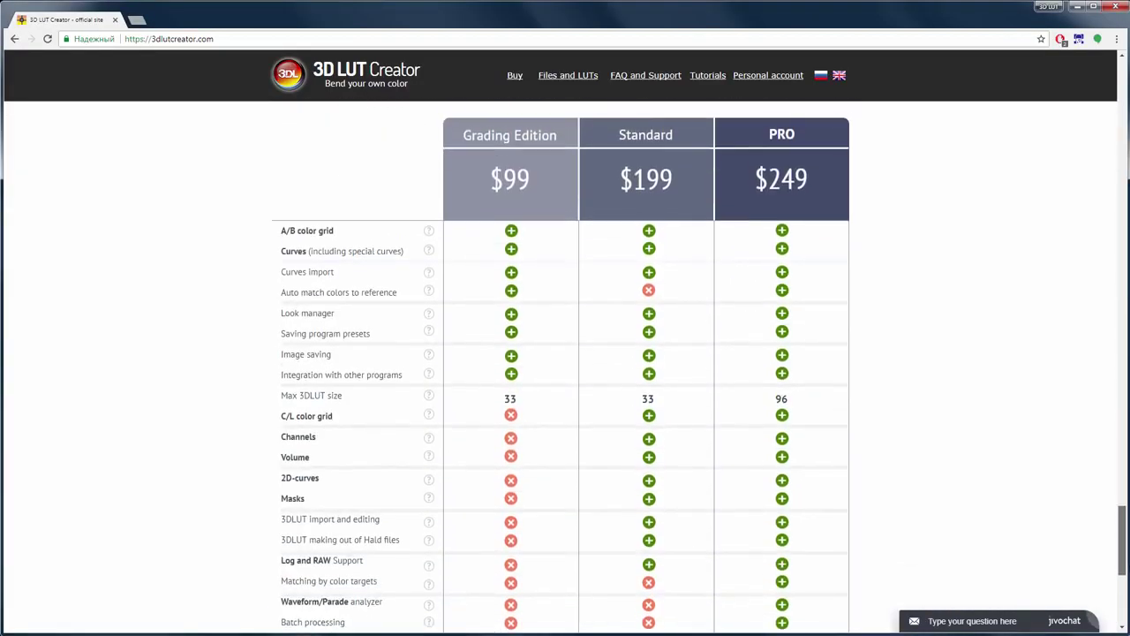
{"action": "scroll", "coordinate": [566, 353], "scroll_direction": "down", "scroll_amount": 1}
{"action": "scroll", "coordinate": [570, 597], "scroll_direction": "down", "scroll_amount": 1}
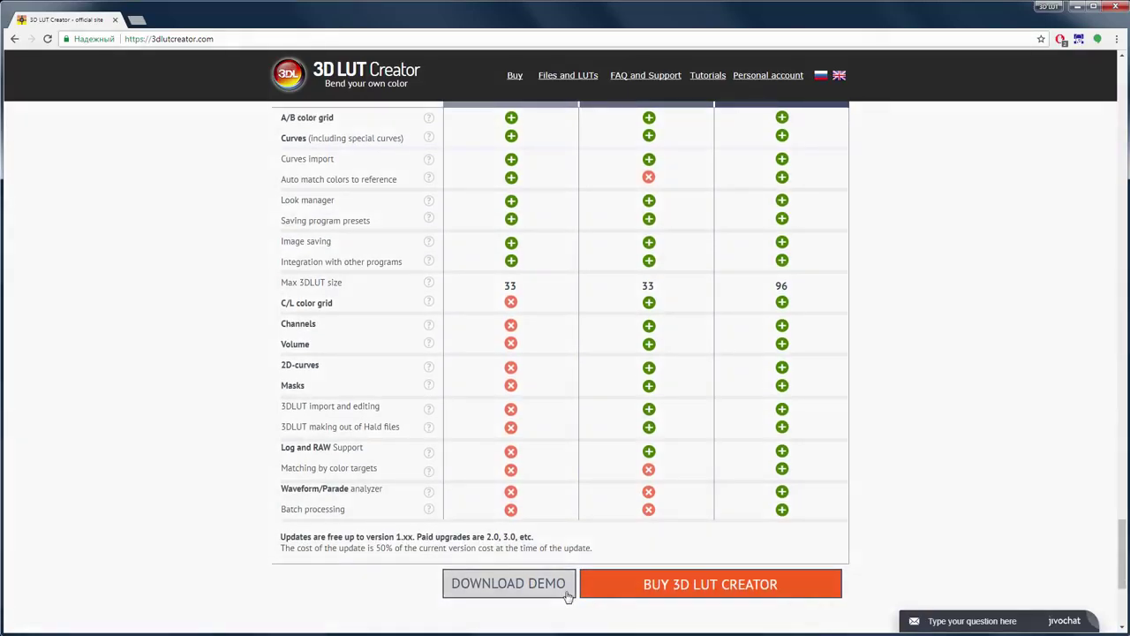
- Check the Download Demo options, then open the live chat 'Type your question here' form
{"action": "left_click", "coordinate": [570, 587]}
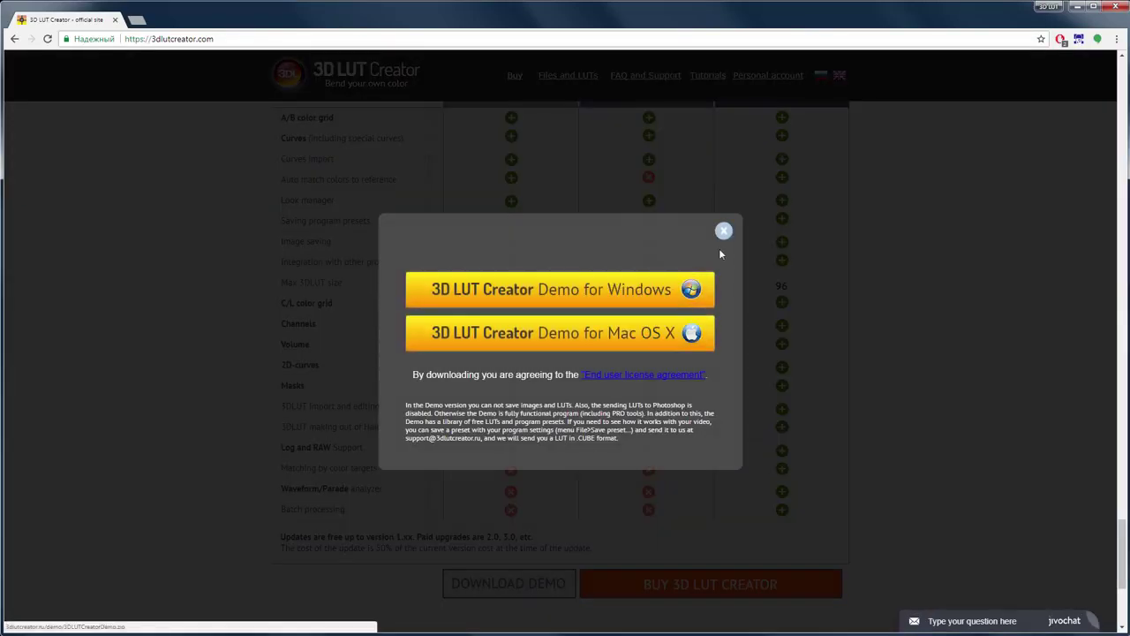
{"action": "left_click", "coordinate": [724, 230]}
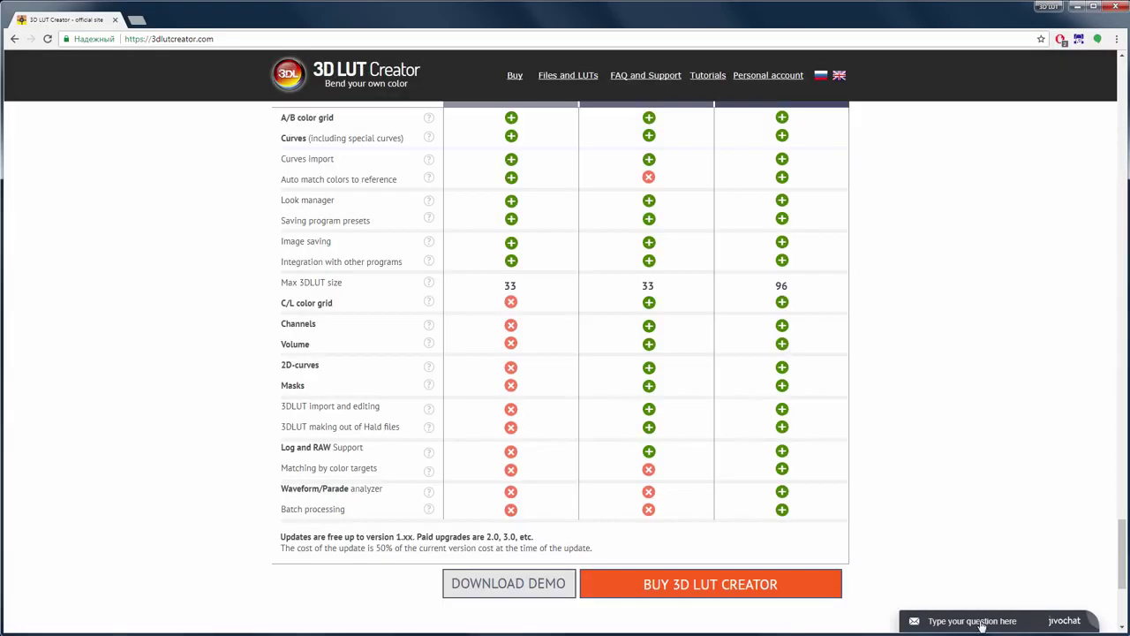
{"action": "left_click", "coordinate": [981, 624]}
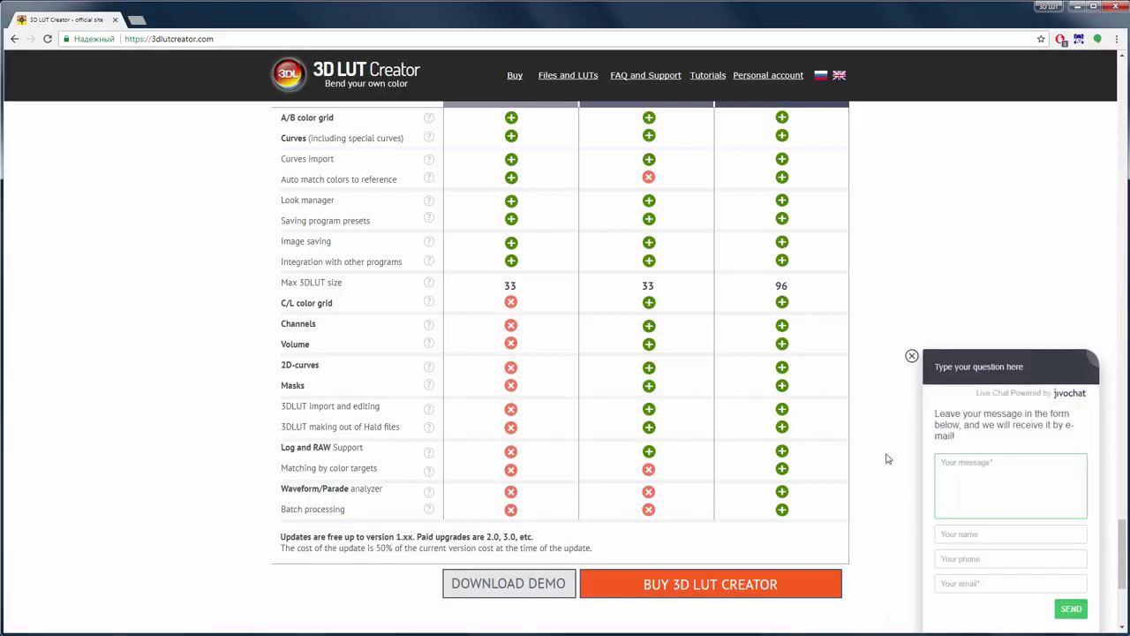